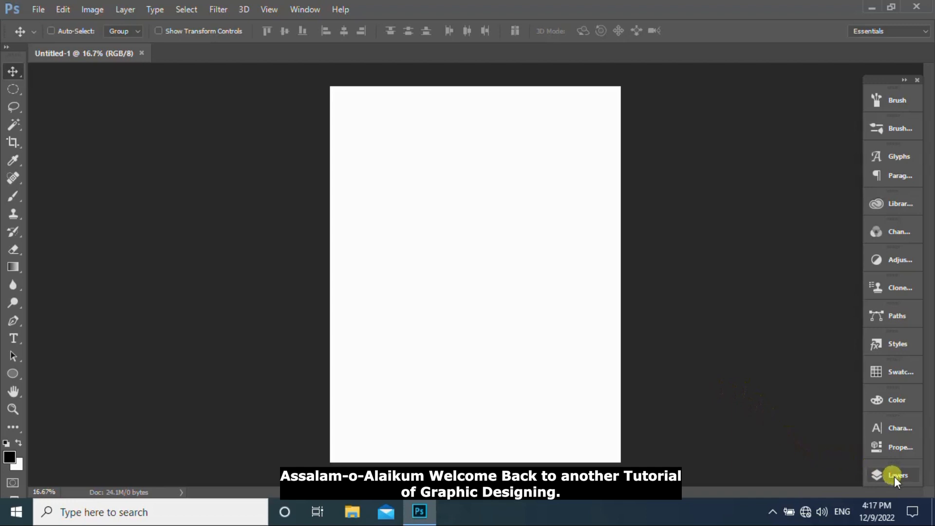
- Add a Gradient Fill adjustment layer and load the dark teal to light blue gradient preset
{"action": "left_click", "coordinate": [894, 477]}
{"action": "right_click", "coordinate": [784, 480]}
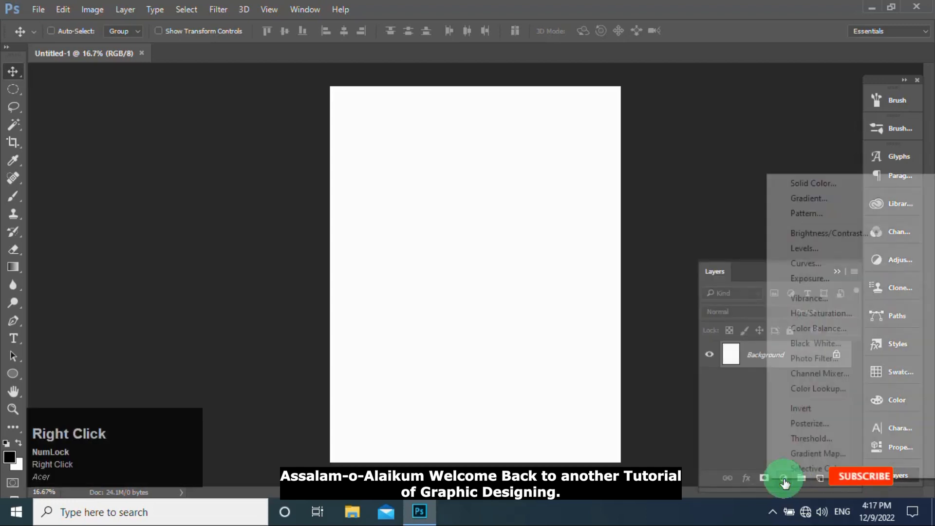
{"action": "left_click", "coordinate": [810, 200]}
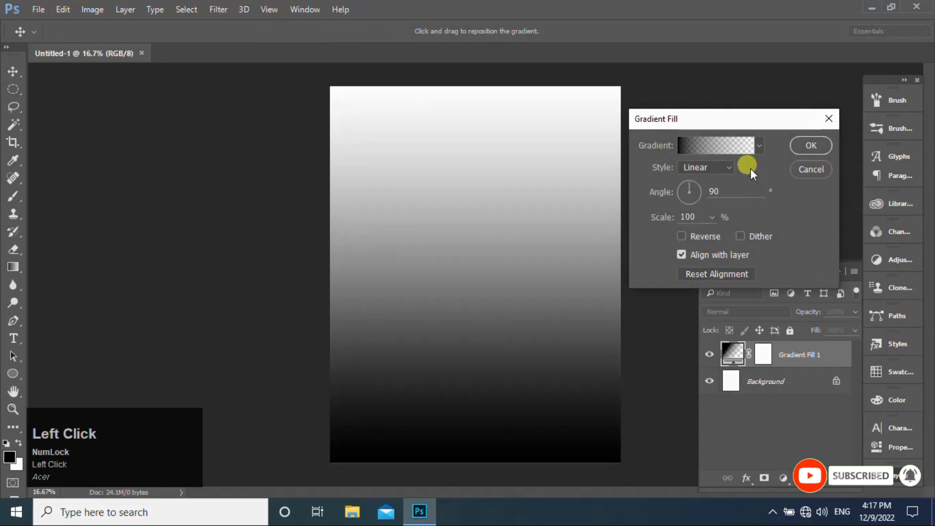
{"action": "left_click", "coordinate": [727, 145]}
{"action": "left_click", "coordinate": [622, 203]}
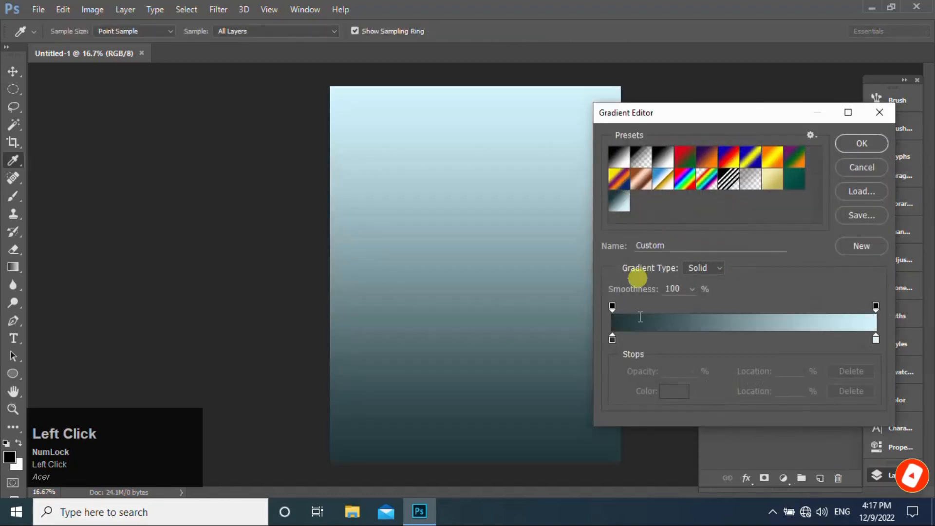
- Set the gradient's color stops to #1d3338 at 0% and #d3f5ff at 100% and accept the gradient
{"action": "left_click", "coordinate": [612, 337]}
{"action": "left_click", "coordinate": [676, 393]}
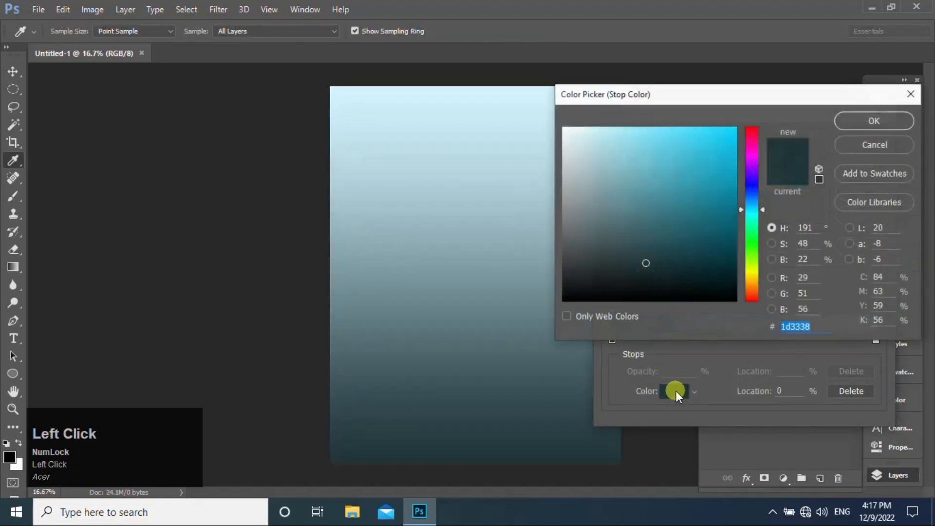
{"action": "left_click", "coordinate": [865, 122]}
{"action": "left_click", "coordinate": [872, 339]}
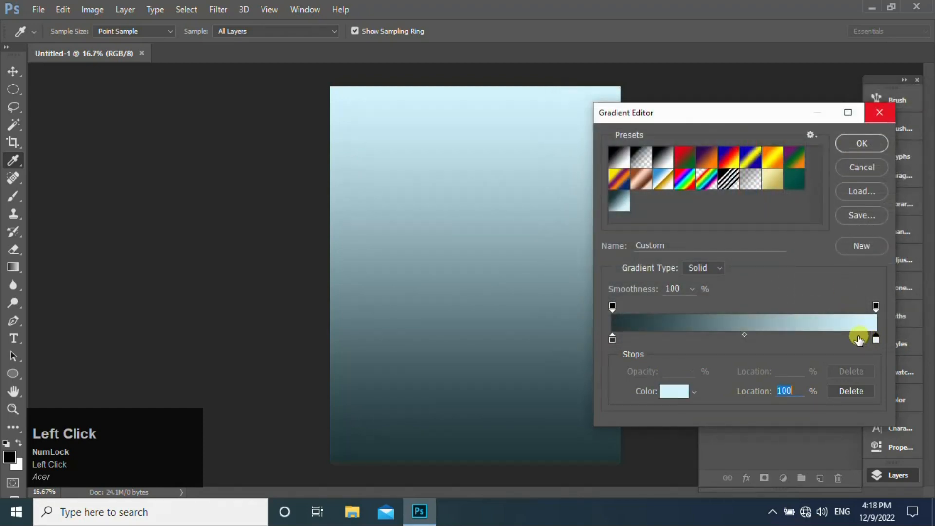
{"action": "left_click", "coordinate": [674, 393]}
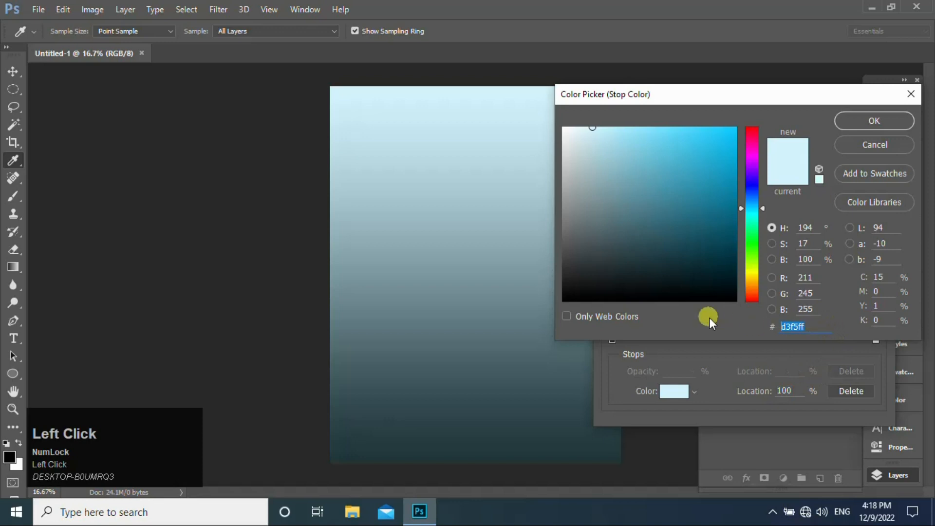
{"action": "left_click", "coordinate": [855, 119]}
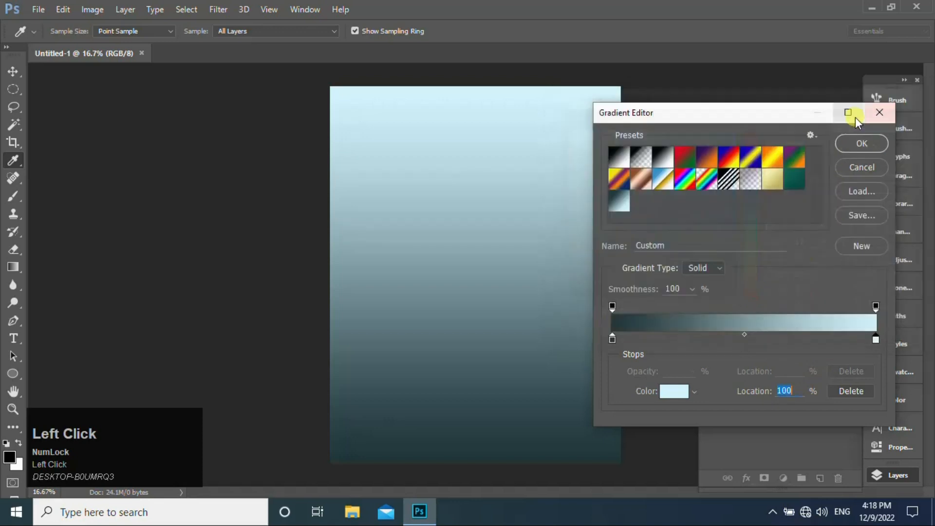
{"action": "left_click", "coordinate": [856, 144]}
- Make the gradient fill radial with a 155% scale, reverse it, and apply it as the background
{"action": "left_click", "coordinate": [724, 172]}
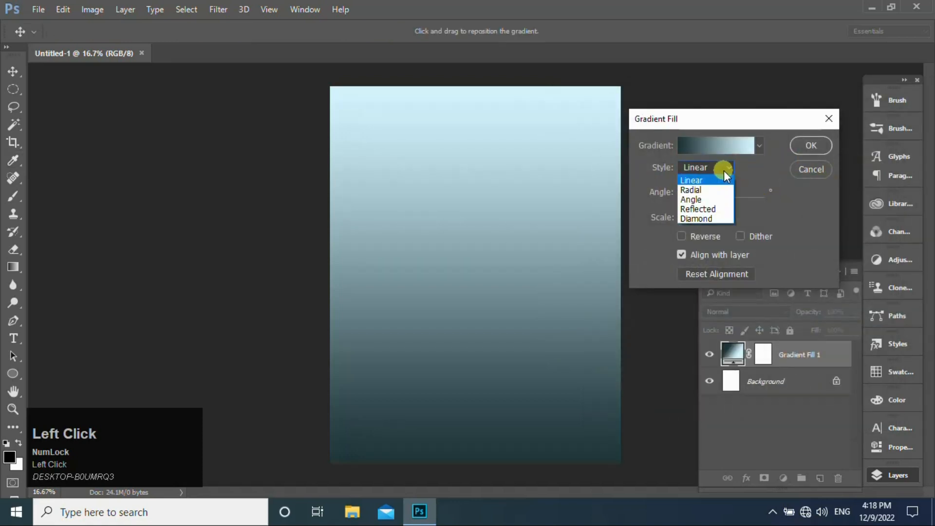
{"action": "left_click", "coordinate": [702, 192]}
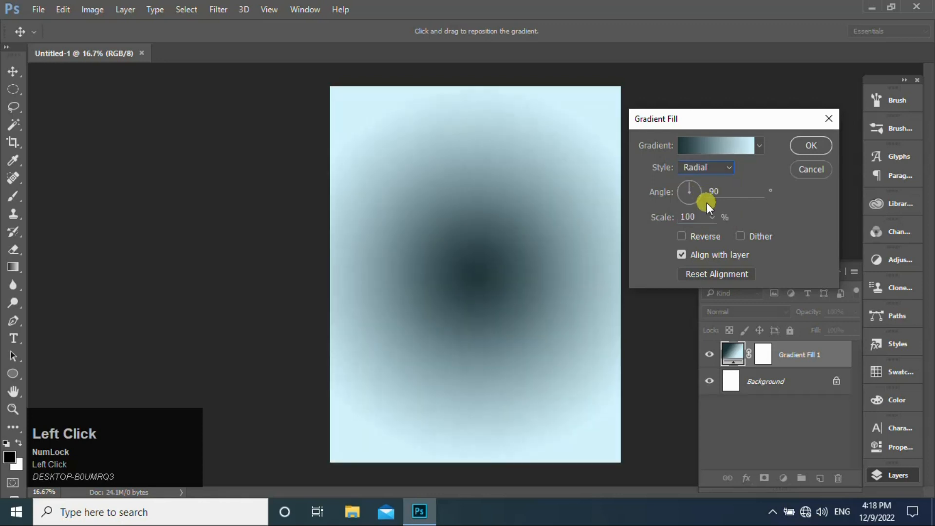
{"action": "left_click", "coordinate": [708, 219]}
{"action": "left_click_drag", "start_coordinate": [714, 232], "coordinate": [714, 232]}
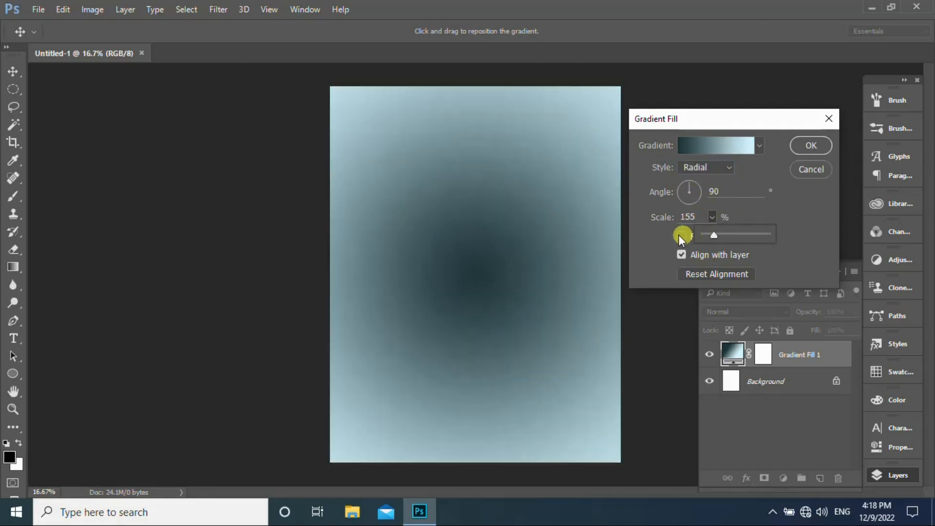
{"action": "left_click", "coordinate": [682, 235]}
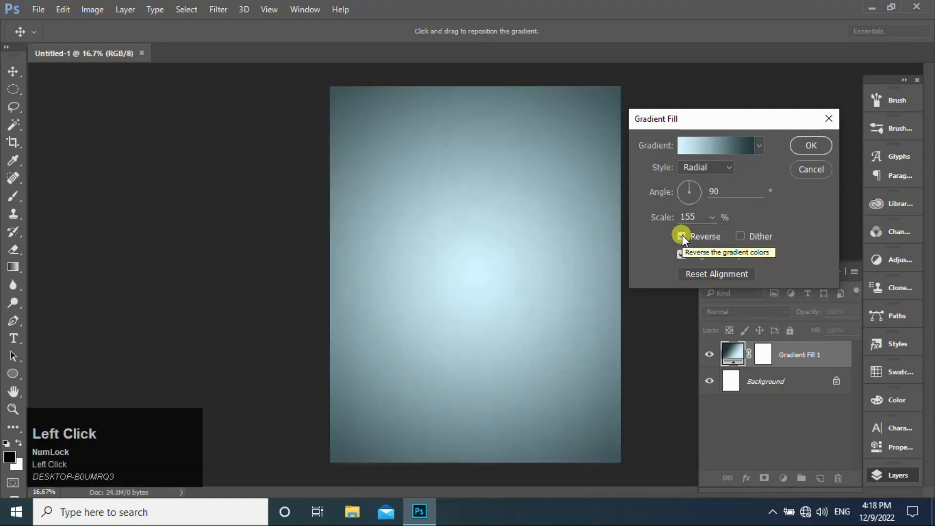
{"action": "left_click", "coordinate": [803, 141]}
- Place the Blub image from the desktop, scaled to about 73% and centered slightly above the middle of the canvas
{"action": "left_click", "coordinate": [872, 7]}
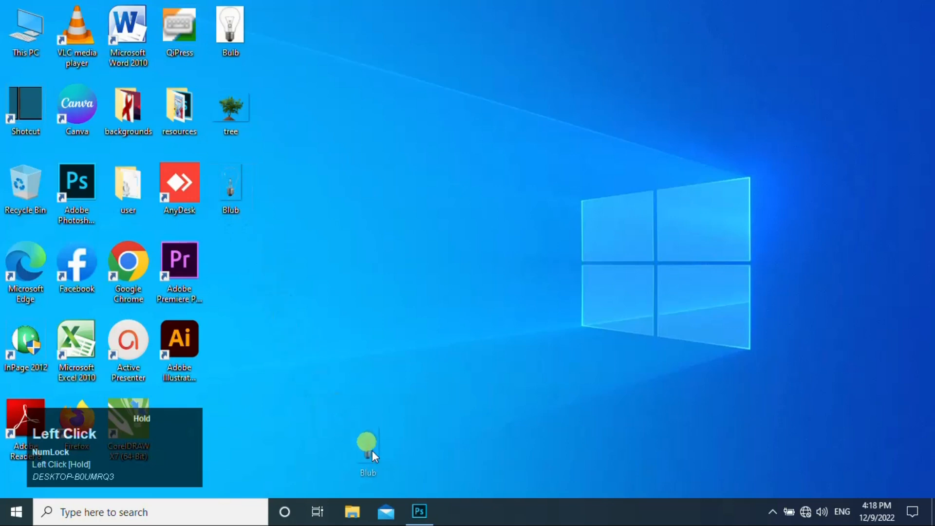
{"action": "left_click", "coordinate": [420, 507]}
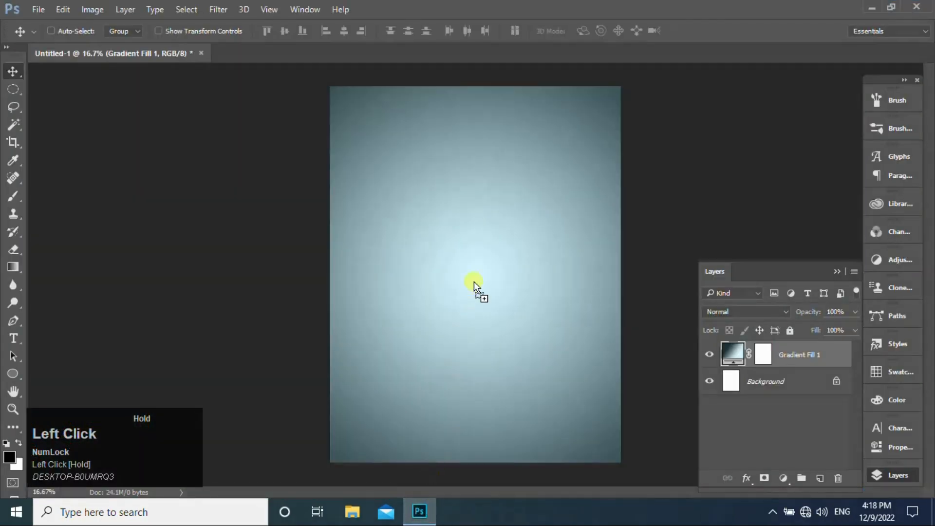
{"action": "left_click_drag", "start_coordinate": [475, 281], "coordinate": [475, 282]}
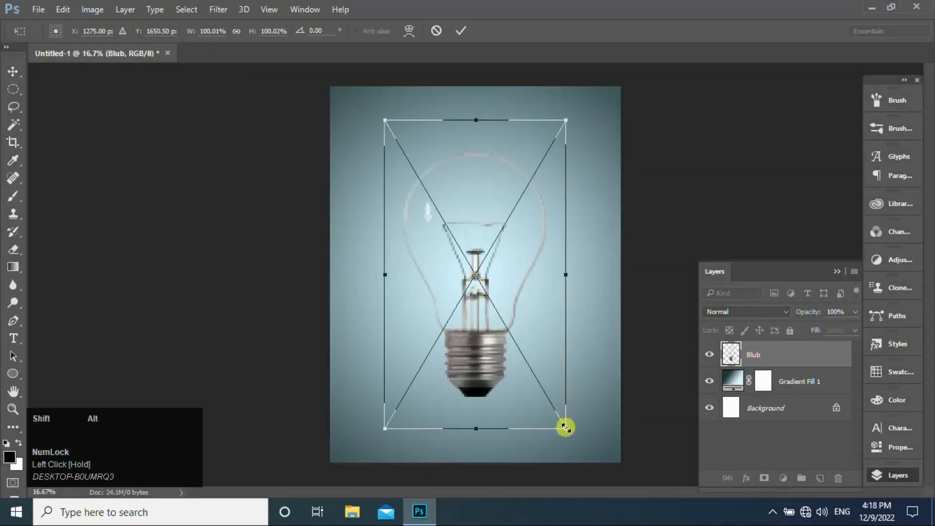
{"action": "left_click_drag", "start_coordinate": [565, 427], "coordinate": [541, 386]}
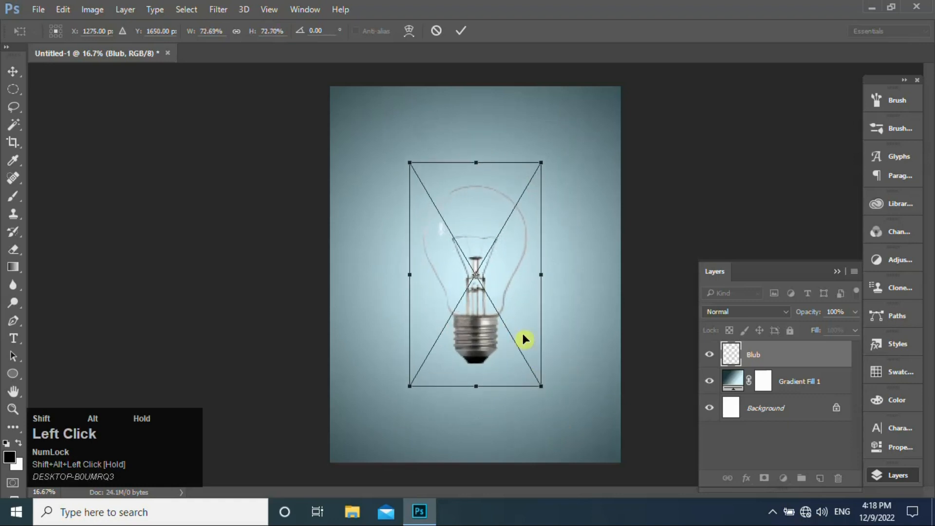
{"action": "left_click_drag", "start_coordinate": [515, 302], "coordinate": [513, 282]}
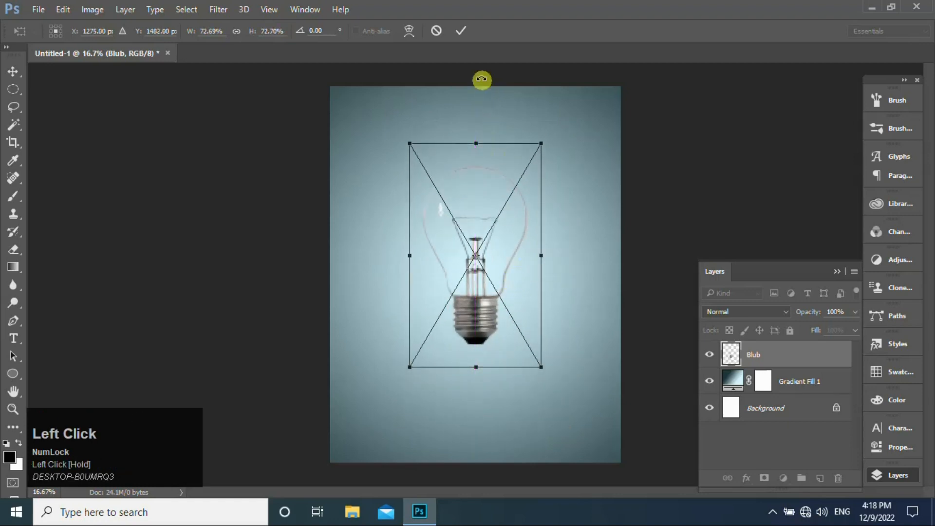
{"action": "left_click", "coordinate": [461, 31]}
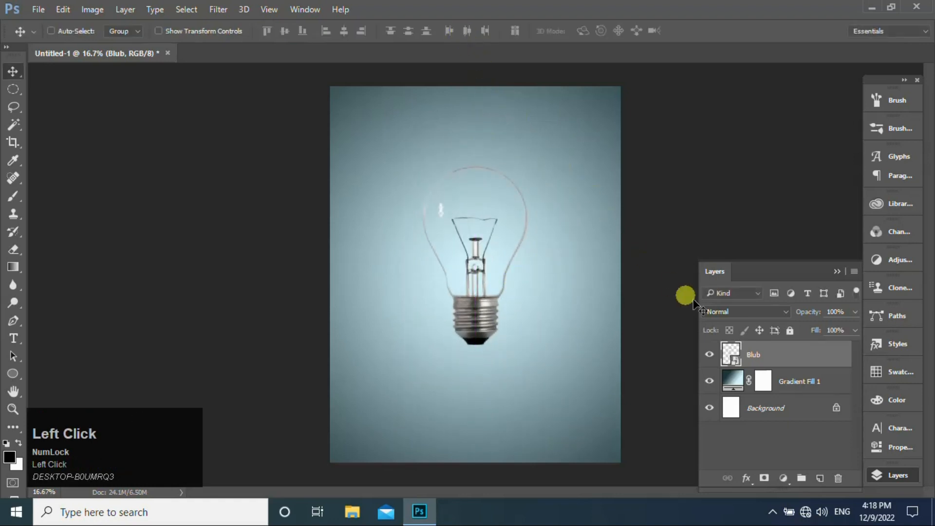
- Set the Blub layer's blend mode to Linear Burn and rasterize the layer
{"action": "left_click", "coordinate": [779, 312]}
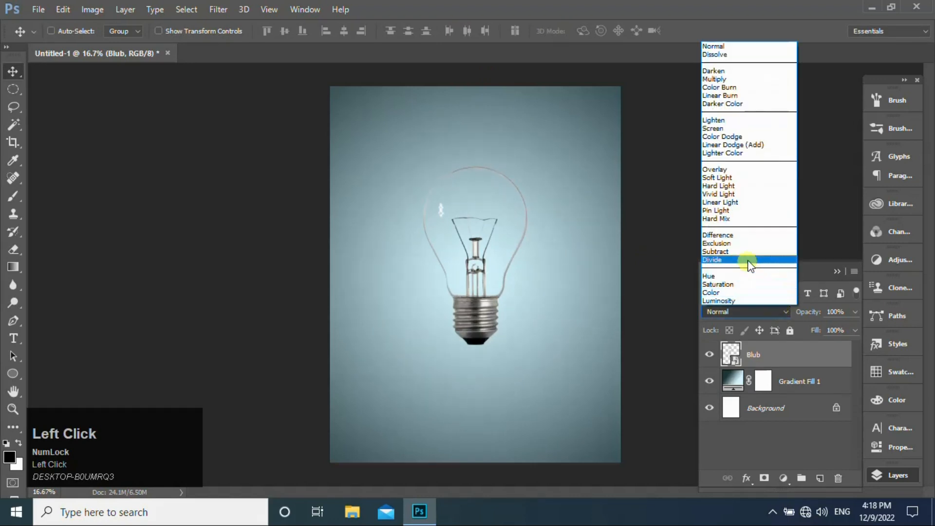
{"action": "left_click", "coordinate": [729, 95]}
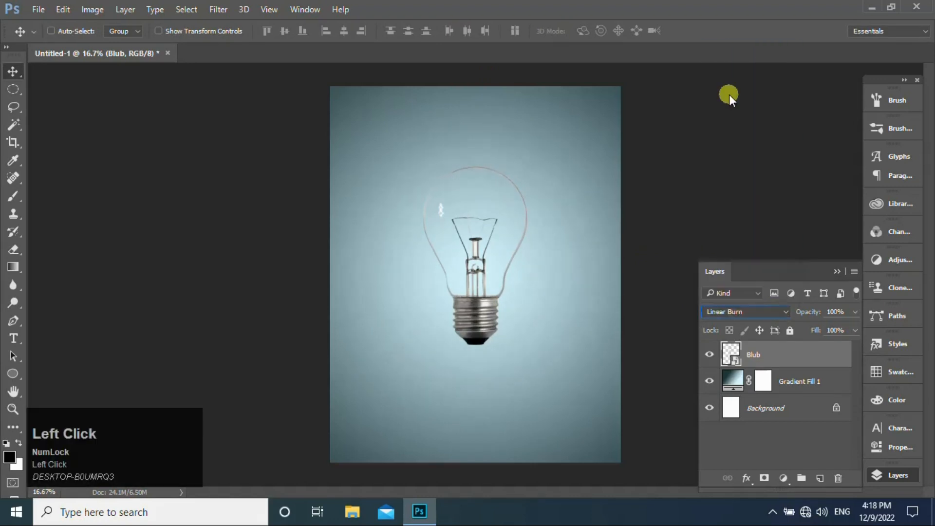
{"action": "right_click", "coordinate": [781, 357]}
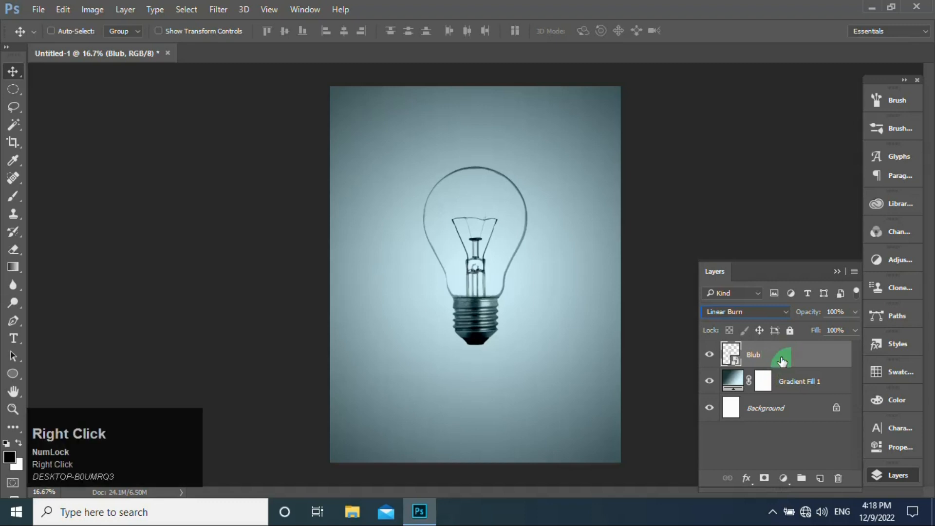
{"action": "left_click", "coordinate": [550, 303]}
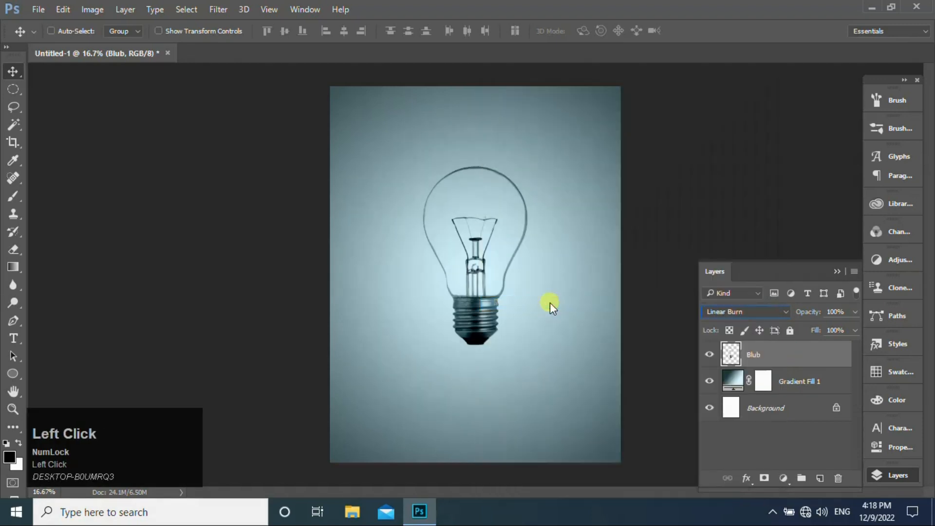
- Erase the filament and its supports inside the bulb with the Eraser at size 250, leaving the glass outline and screw base
{"action": "left_click", "coordinate": [13, 249]}
{"action": "left_click_drag", "start_coordinate": [450, 223], "coordinate": [467, 248]}
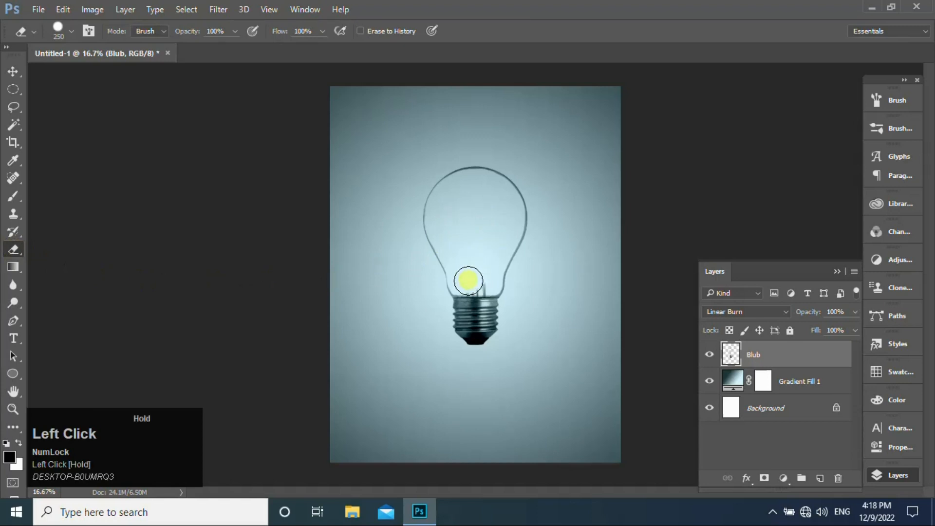
{"action": "mouse_move", "coordinate": [479, 282]}
{"action": "left_mouse_down"}
{"action": "mouse_move", "coordinate": [466, 257]}
{"action": "mouse_move", "coordinate": [308, 208]}
{"action": "left_mouse_up"}
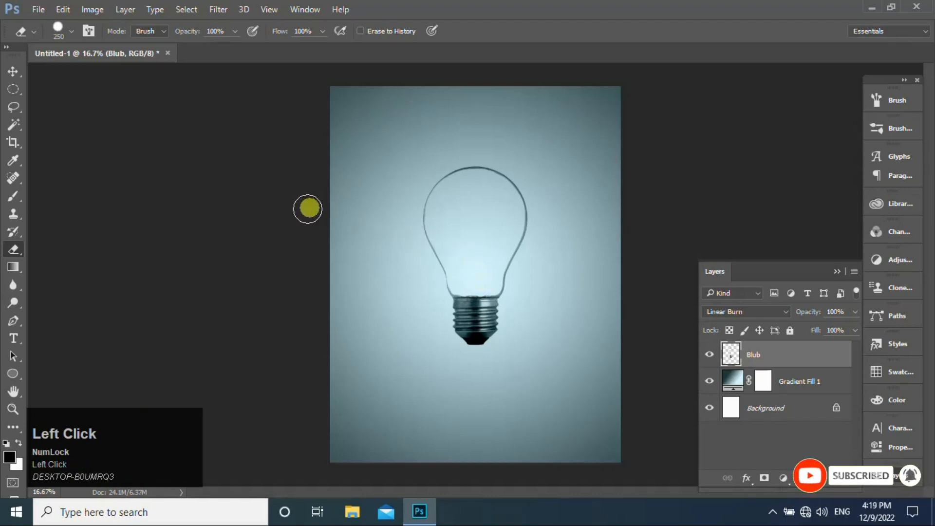
{"action": "left_click", "coordinate": [15, 70]}
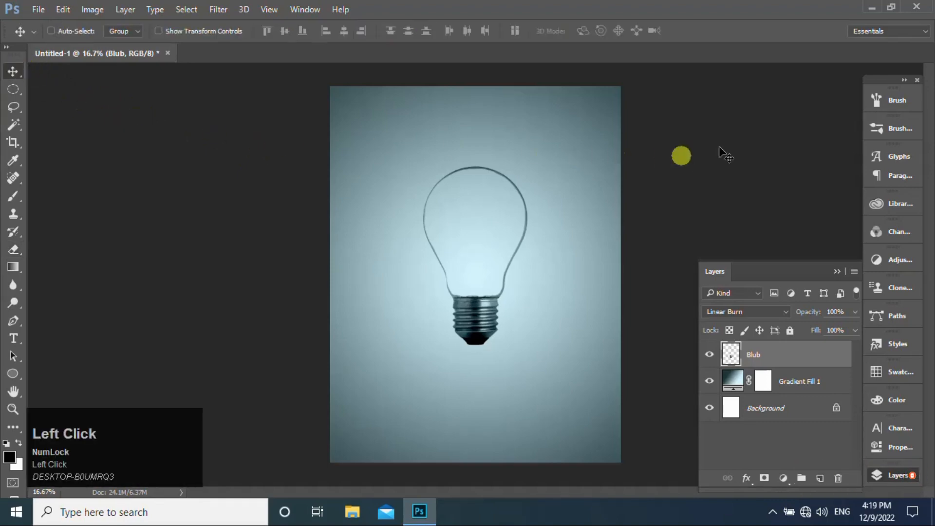
- Place the tree image from the desktop, enlarged to about 143% with its soil resting on the bulb's screw base
{"action": "left_click", "coordinate": [872, 11]}
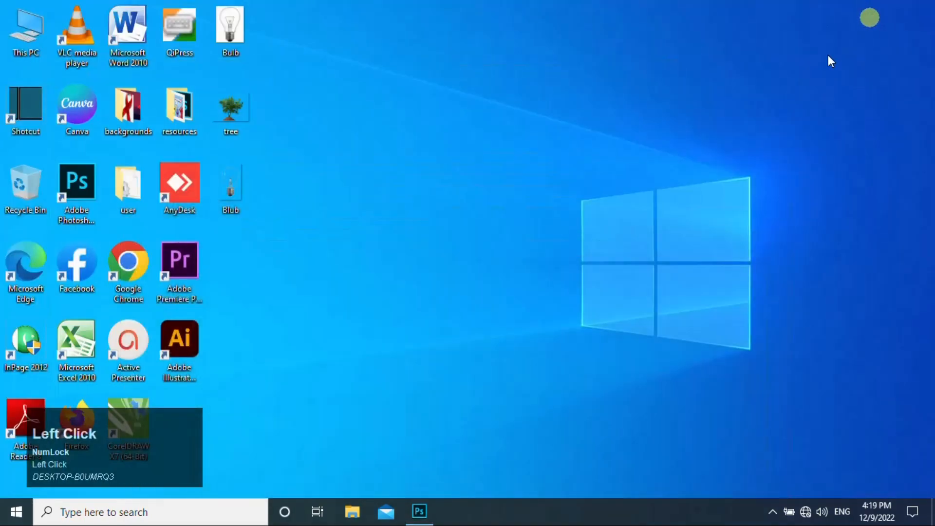
{"action": "left_click_drag", "start_coordinate": [413, 438], "coordinate": [463, 387]}
{"action": "left_click_drag", "start_coordinate": [471, 256], "coordinate": [475, 254]}
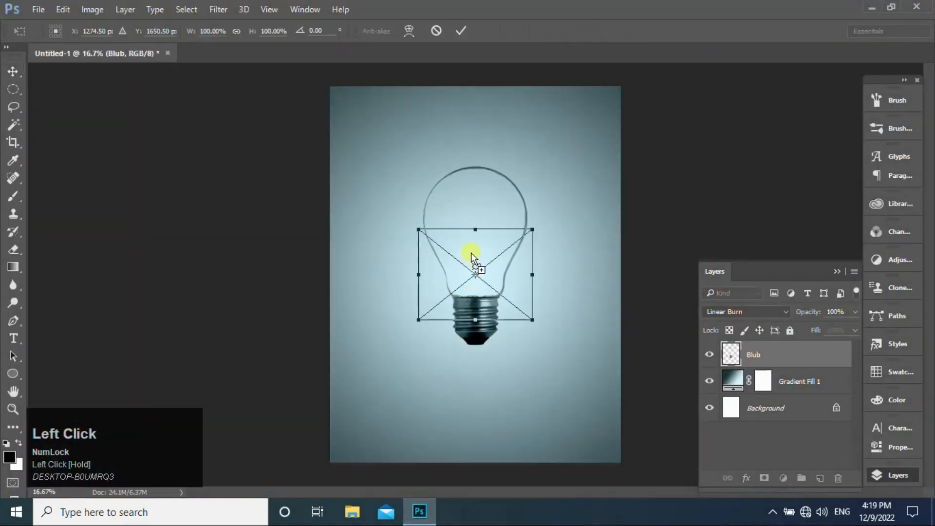
{"action": "left_click_drag", "start_coordinate": [539, 330], "coordinate": [527, 239]}
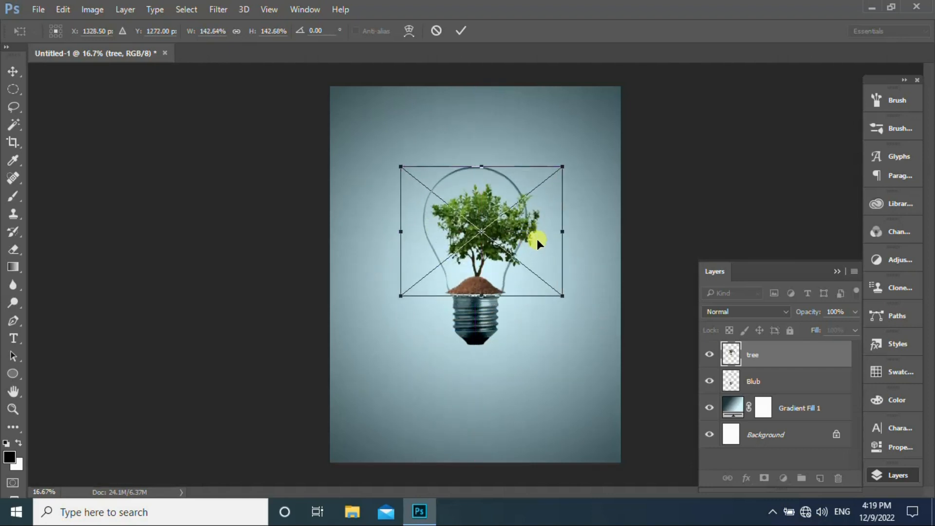
- Distort the tree by pulling its four corners inward so it fits inside the bulb's glass outline
{"action": "right_click", "coordinate": [537, 239]}
{"action": "left_click", "coordinate": [575, 347]}
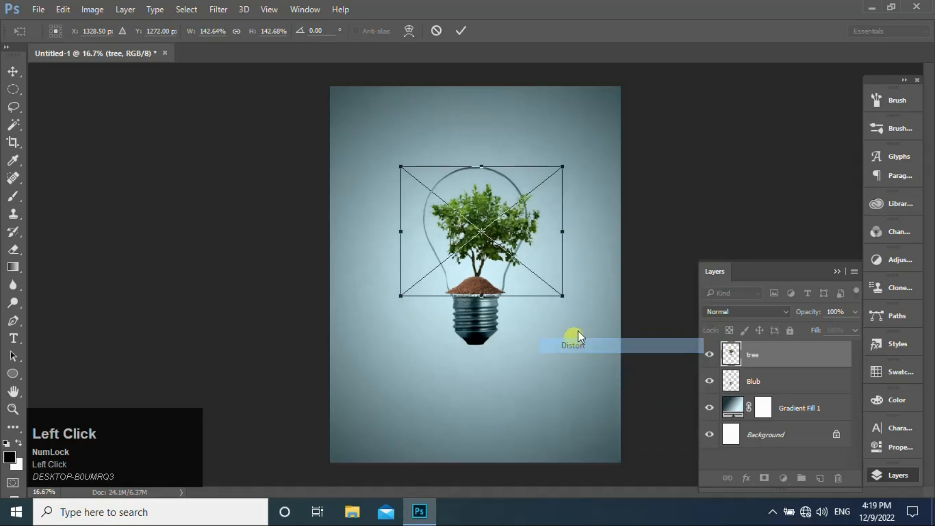
{"action": "left_click_drag", "start_coordinate": [563, 296], "coordinate": [556, 297]}
{"action": "left_click_drag", "start_coordinate": [563, 168], "coordinate": [537, 167]}
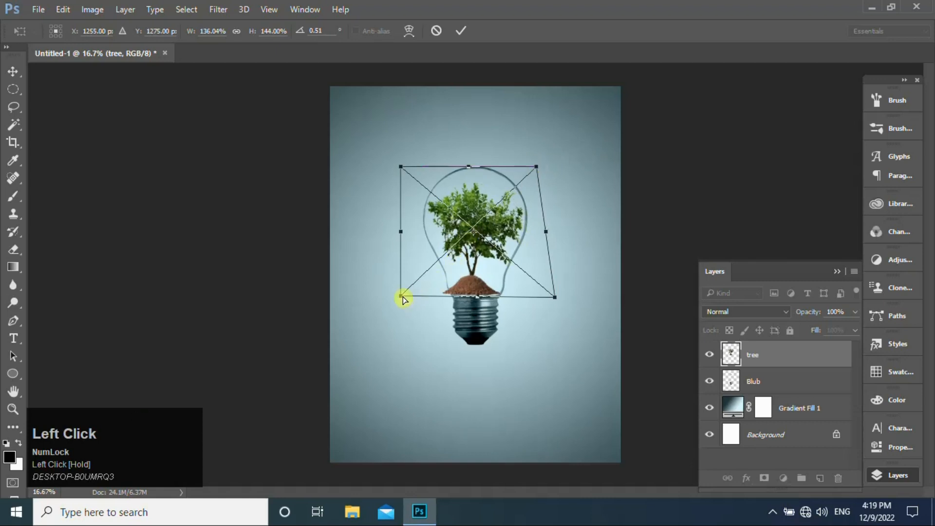
{"action": "left_click_drag", "start_coordinate": [402, 299], "coordinate": [414, 296]}
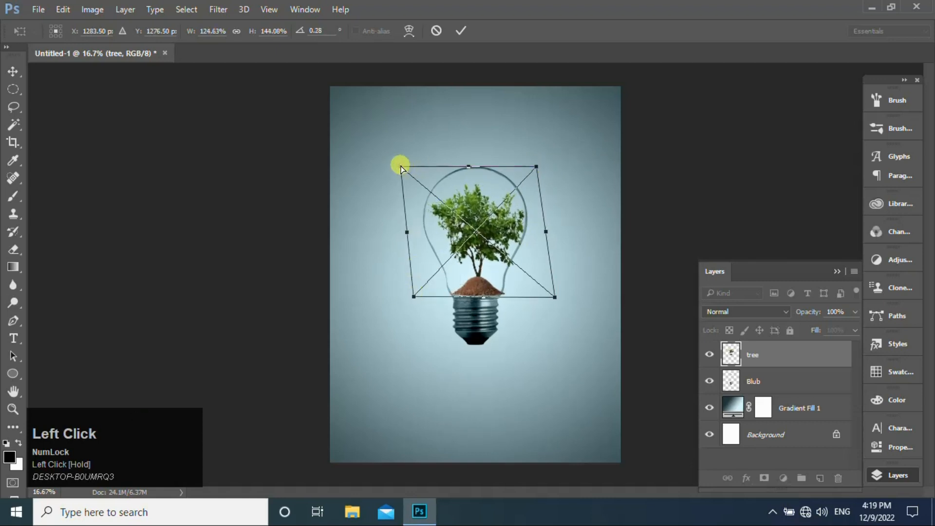
{"action": "left_click_drag", "start_coordinate": [401, 168], "coordinate": [407, 167]}
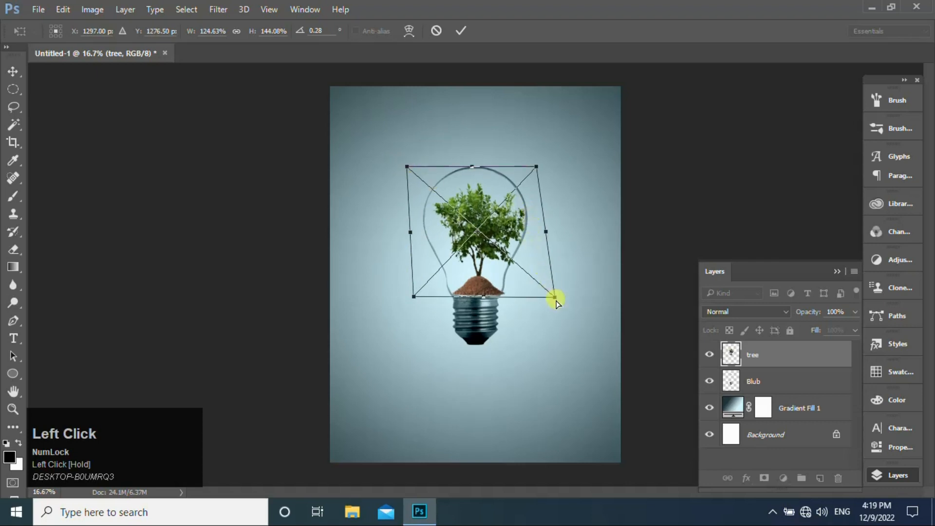
{"action": "left_click_drag", "start_coordinate": [554, 298], "coordinate": [545, 298]}
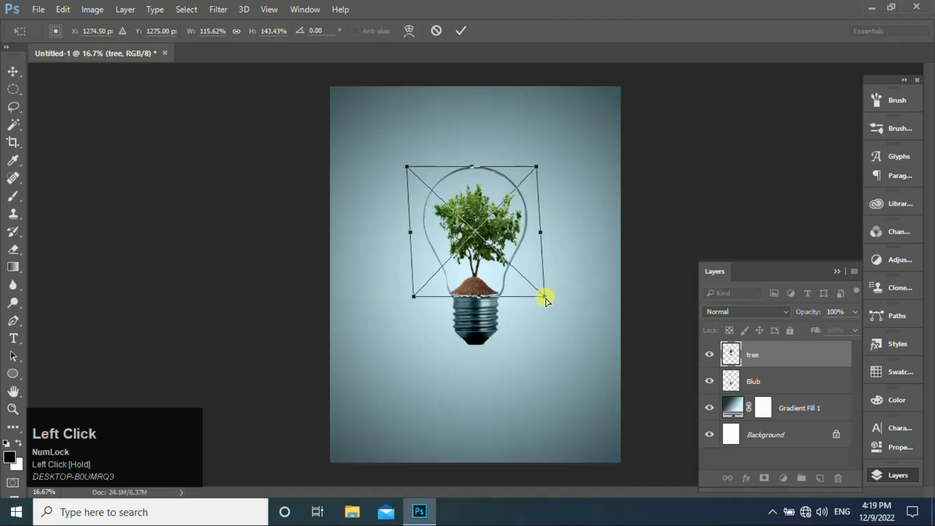
- Warp the tree's lower edge so the soil mound sits neatly on the rim of the bulb's screw base, and commit the placement
{"action": "right_click", "coordinate": [523, 244]}
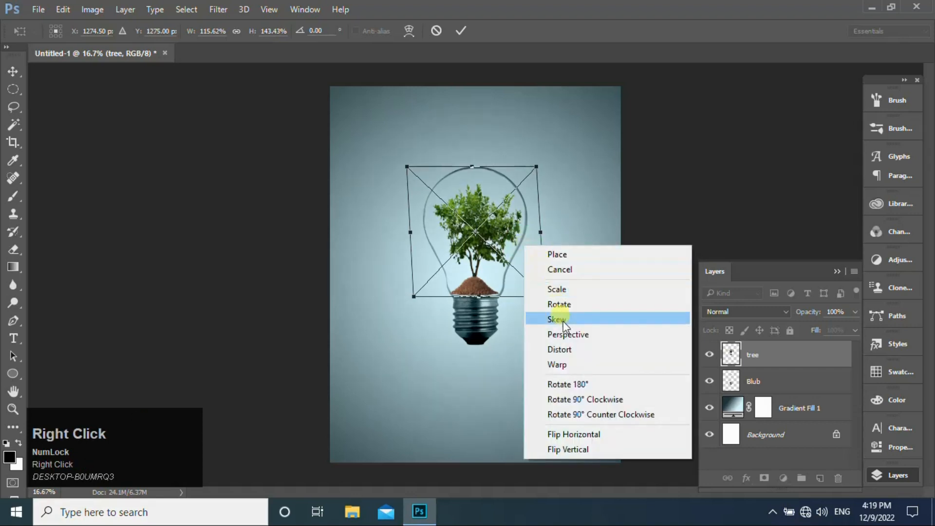
{"action": "left_click", "coordinate": [569, 366]}
{"action": "key", "text": "ctrl+equal"}
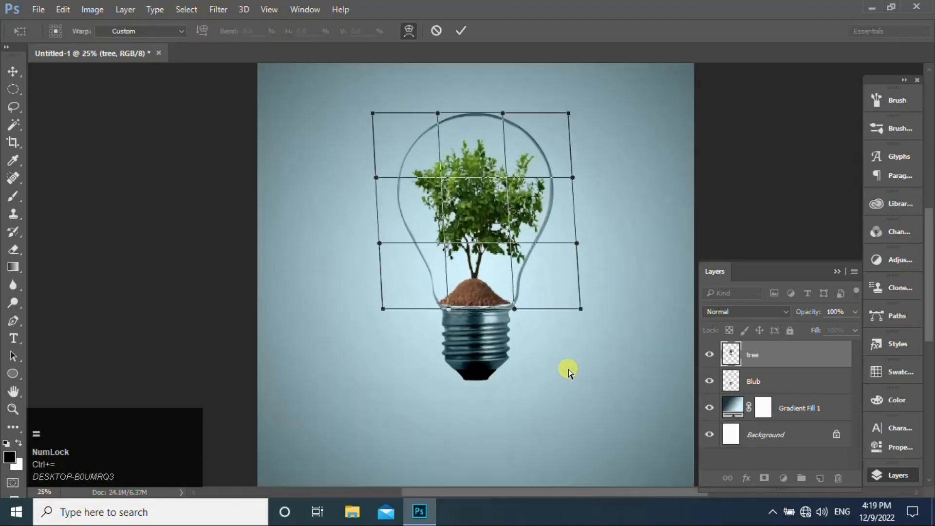
{"action": "left_click_drag", "start_coordinate": [516, 313], "coordinate": [518, 316]}
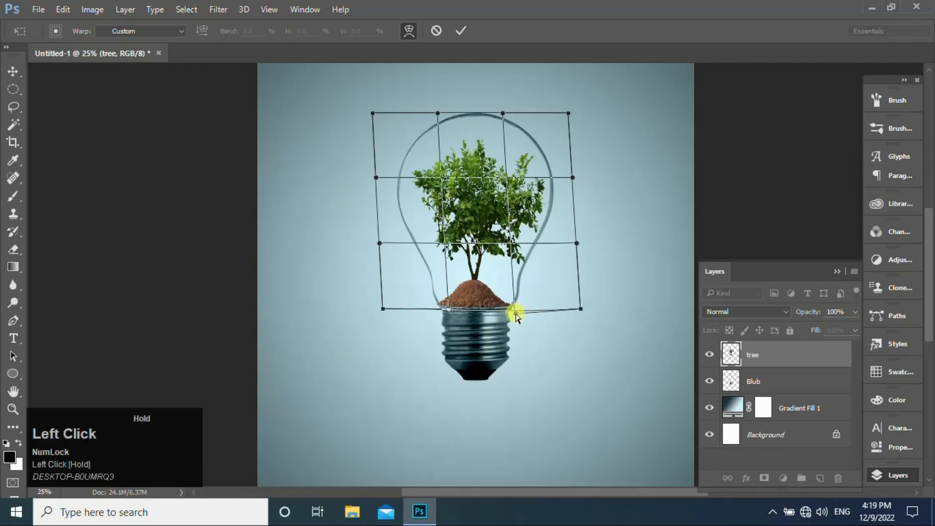
{"action": "left_click_drag", "start_coordinate": [450, 308], "coordinate": [454, 314]}
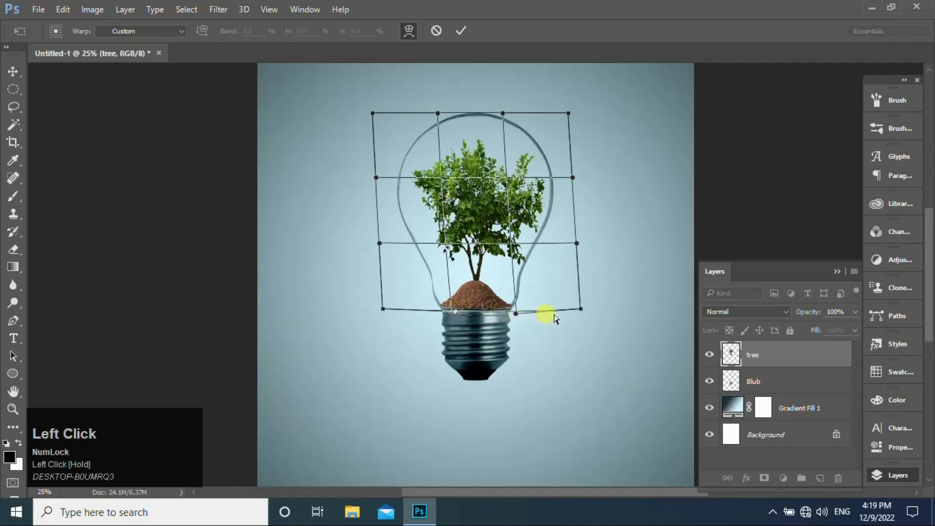
{"action": "left_click_drag", "start_coordinate": [584, 310], "coordinate": [575, 310]}
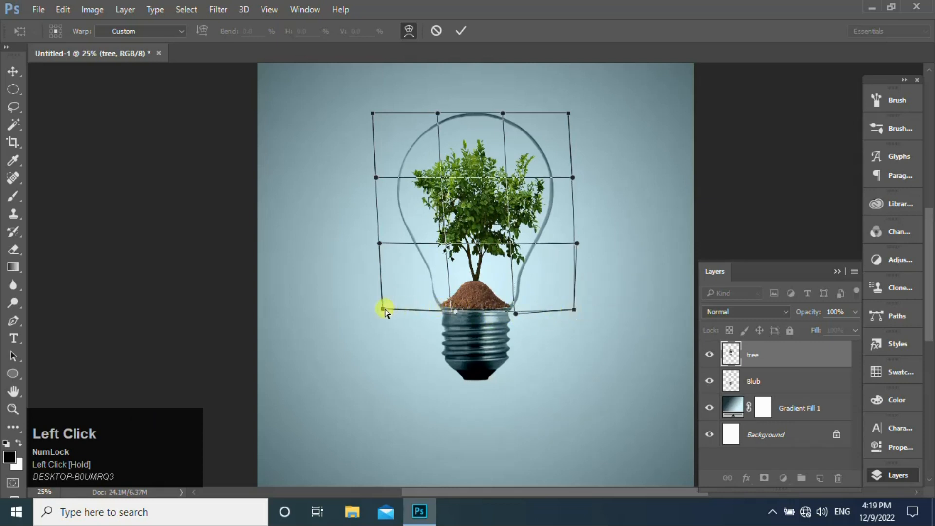
{"action": "left_click_drag", "start_coordinate": [382, 312], "coordinate": [387, 310]}
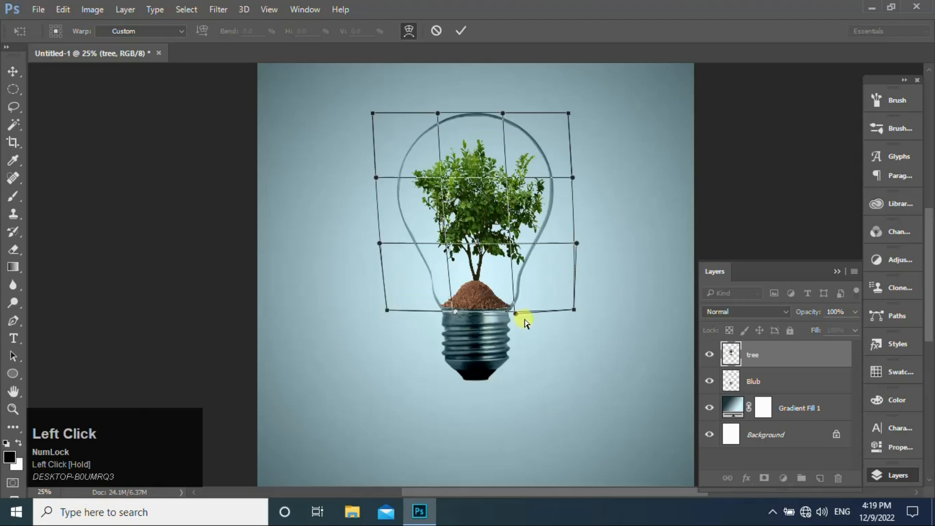
{"action": "left_click", "coordinate": [517, 316]}
{"action": "left_click_drag", "start_coordinate": [516, 317], "coordinate": [515, 318]}
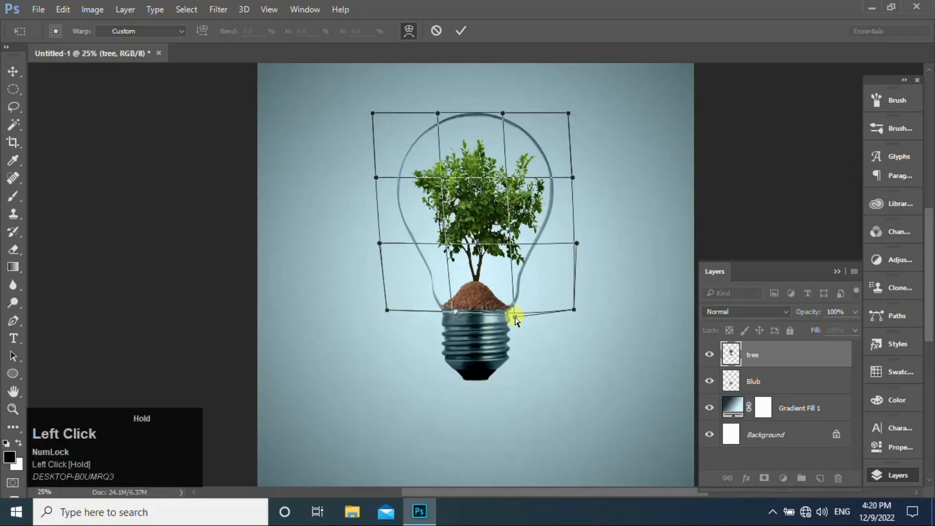
{"action": "left_click", "coordinate": [461, 29]}
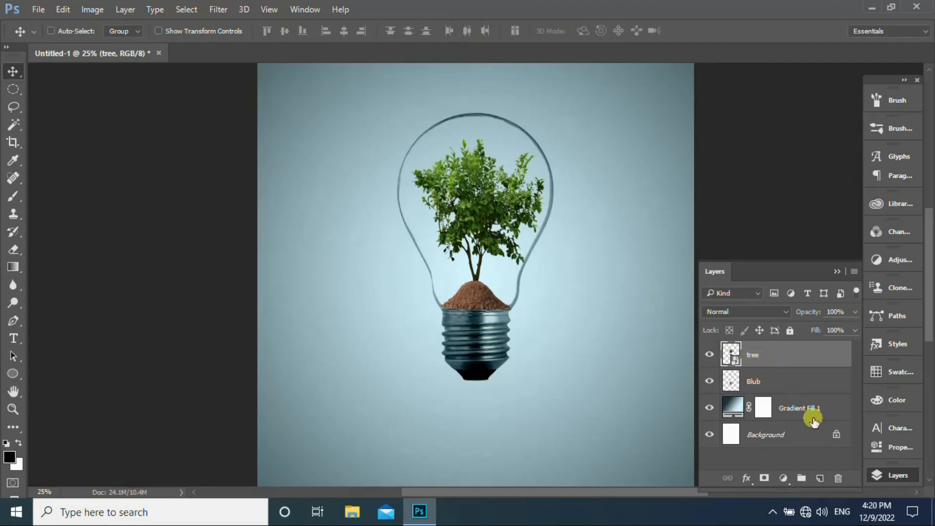
- Add a new layer above the tree and fill a circular selection about as wide as the glass with the white background color
{"action": "left_click", "coordinate": [820, 479]}
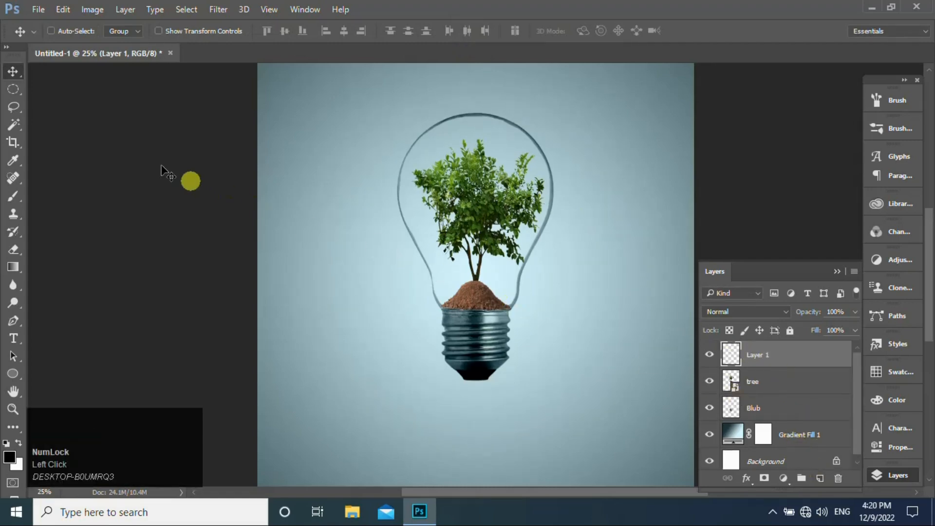
{"action": "left_click", "coordinate": [13, 89]}
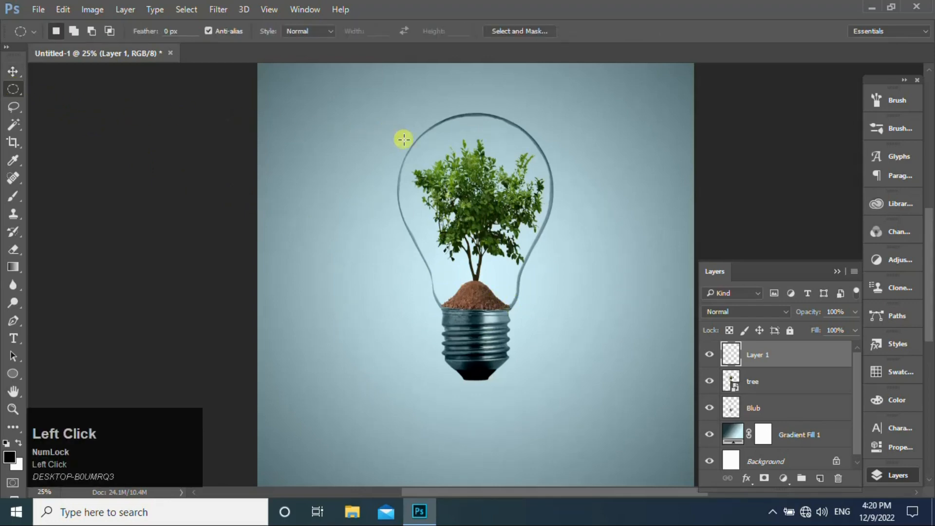
{"action": "left_click_drag", "start_coordinate": [419, 140], "coordinate": [584, 289]}
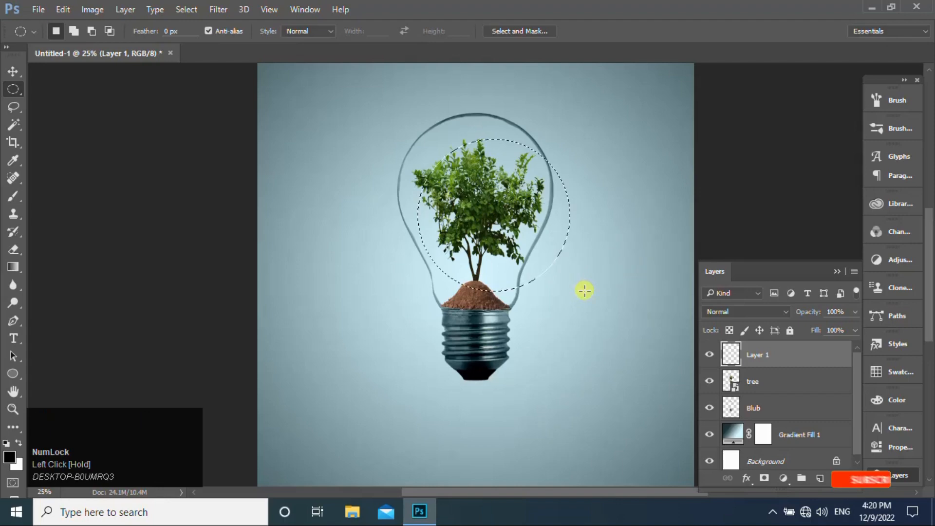
{"action": "left_click", "coordinate": [61, 11]}
{"action": "left_click", "coordinate": [125, 188]}
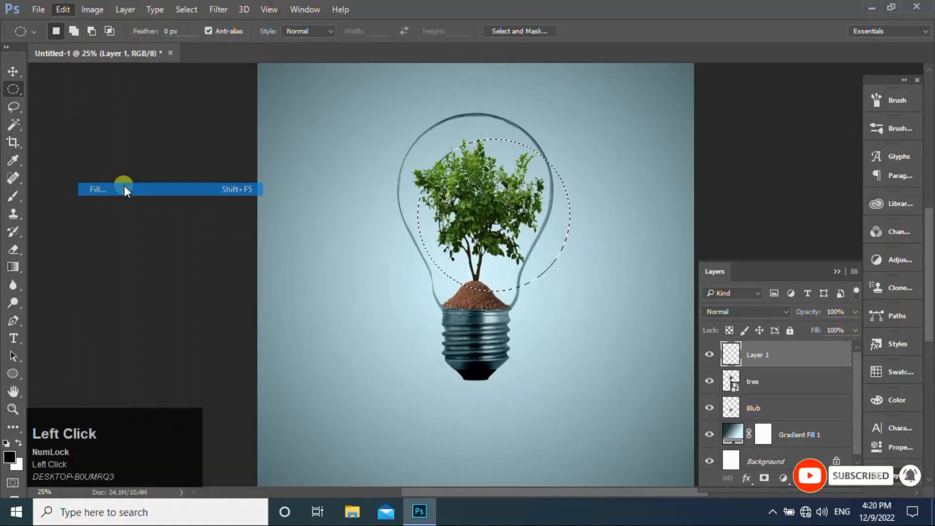
{"action": "left_click", "coordinate": [299, 125]}
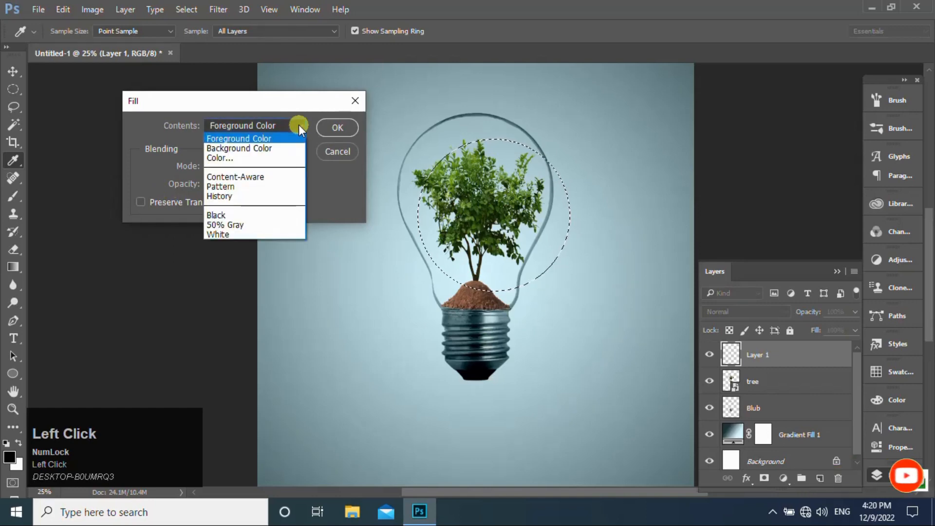
{"action": "left_click", "coordinate": [274, 148]}
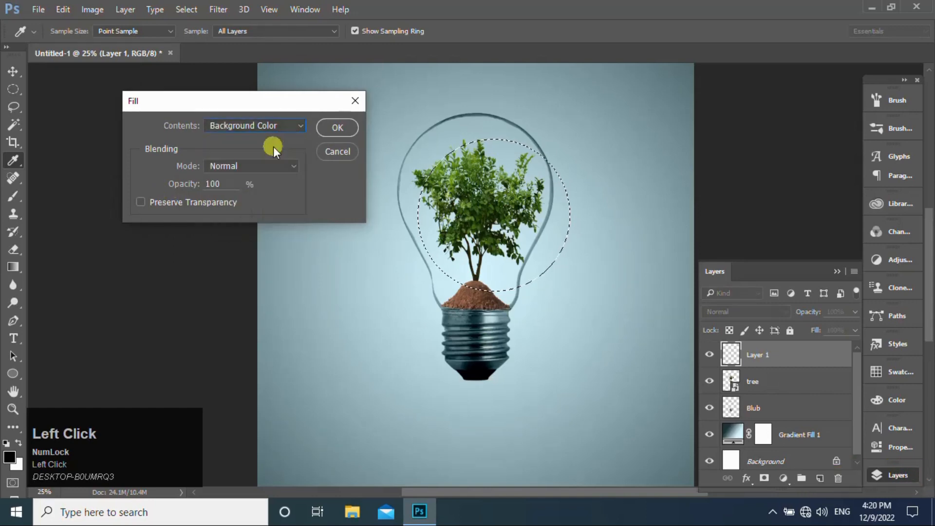
{"action": "left_click", "coordinate": [339, 128]}
{"action": "key", "text": "m"}
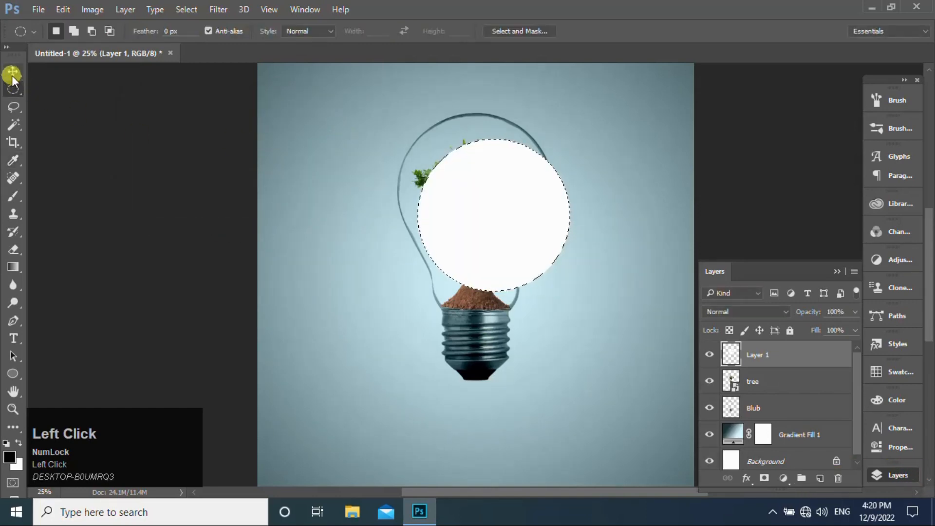
- Move the white circle into the round part of the bulb's glass, deselect it, and nudge it up toward the glass outline
{"action": "left_click", "coordinate": [13, 72]}
{"action": "left_click_drag", "start_coordinate": [518, 227], "coordinate": [502, 207]}
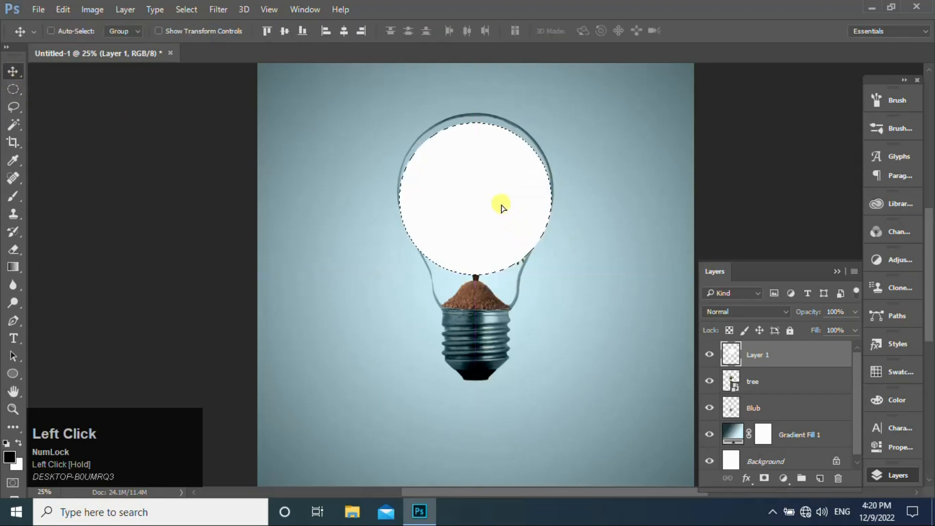
{"action": "key", "text": "ctrl+d"}
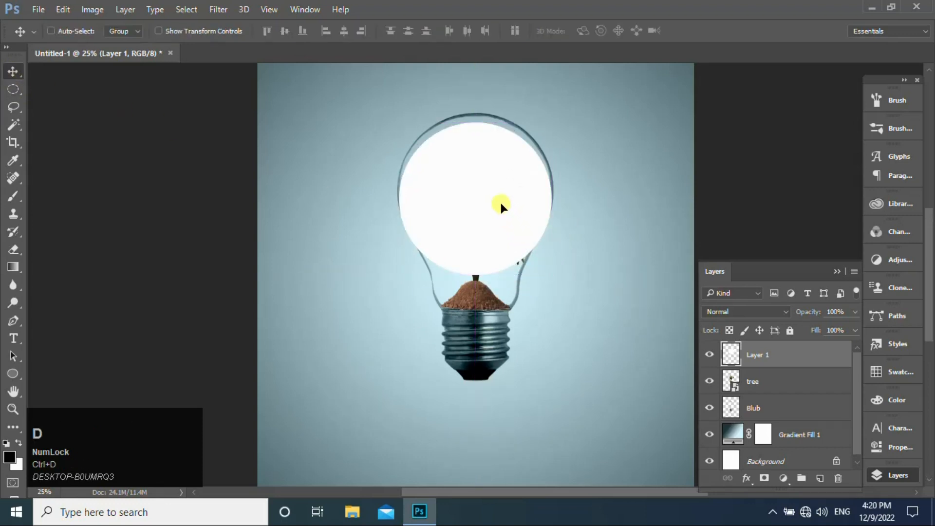
{"action": "key", "text": "Up"}
{"action": "key", "text": "Up"}
{"action": "key", "text": "Up"}
{"action": "key", "text": "Up"}
{"action": "key", "text": "Up"}
{"action": "key", "text": "Up"}
{"action": "key", "text": "Up"}
{"action": "key", "text": "Up"}
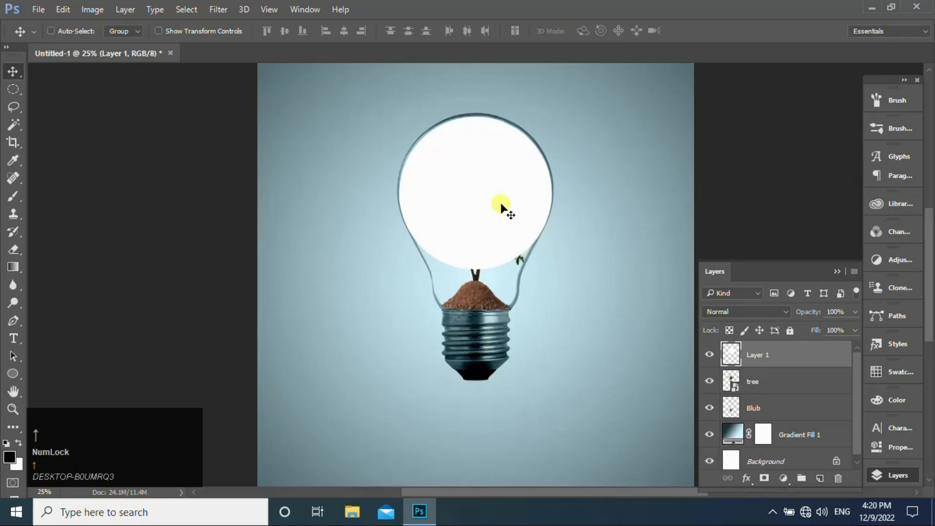
- Scale the white circle to 96.41% about its center and nudge it up and left to fit inside the glass outline
{"action": "key", "text": "ctrl+t"}
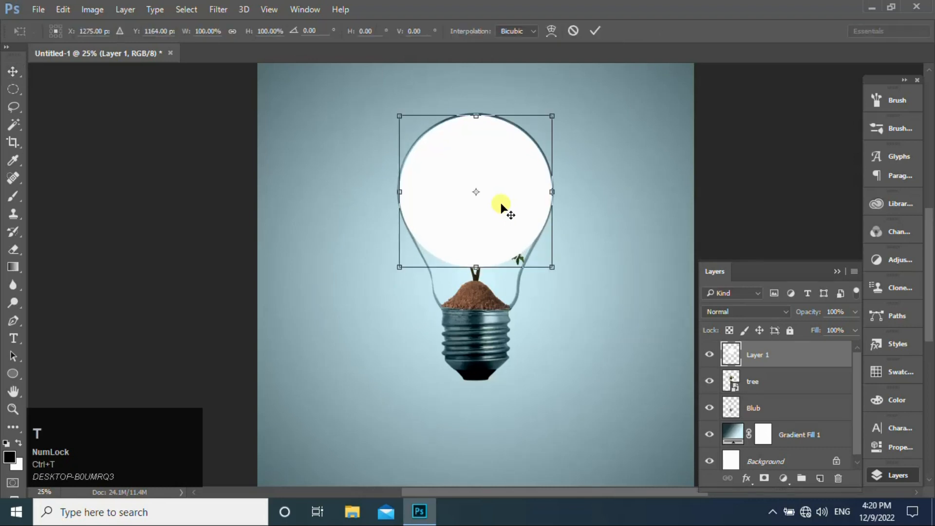
{"action": "left_click_drag", "start_coordinate": [551, 269], "coordinate": [551, 269]}
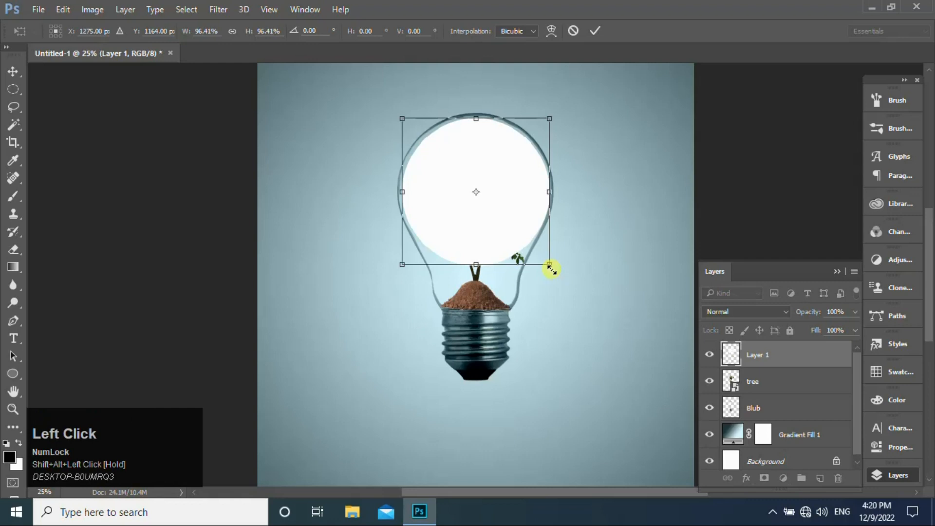
{"action": "key", "text": "Up"}
{"action": "key", "text": "Up"}
{"action": "key", "text": "Up"}
{"action": "key", "text": "Up"}
{"action": "key", "text": "Up"}
{"action": "key", "text": "Up"}
{"action": "key", "text": "Up"}
{"action": "key", "text": "Up"}
{"action": "key", "text": "Up"}
{"action": "key", "text": "Up"}
{"action": "key", "text": "Up"}
{"action": "key", "text": "Up"}
{"action": "key", "text": "Up"}
{"action": "key", "text": "Up"}
{"action": "key", "text": "Up"}
{"action": "key", "text": "Up"}
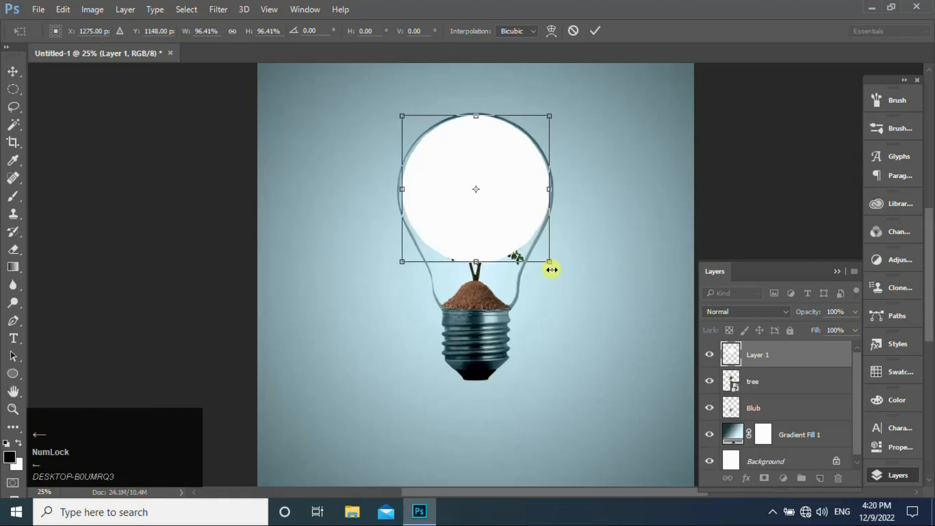
{"action": "key", "text": "Left"}
{"action": "key", "text": "Left"}
{"action": "key", "text": "Left"}
{"action": "key", "text": "Left"}
{"action": "key", "text": "Return"}
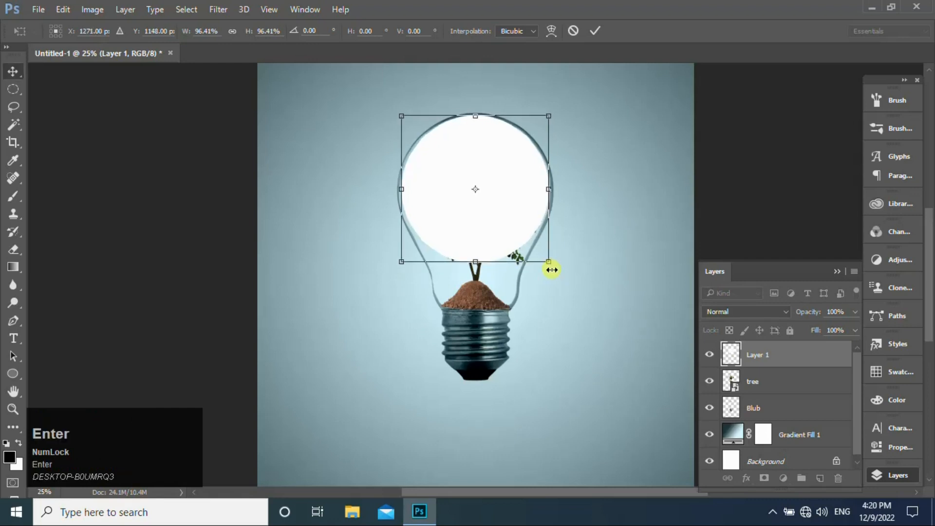
- Add a mask to Layer 1 and apply a black-to-white radial gradient from the tree's center past the upper glass edge
{"action": "left_click", "coordinate": [764, 478]}
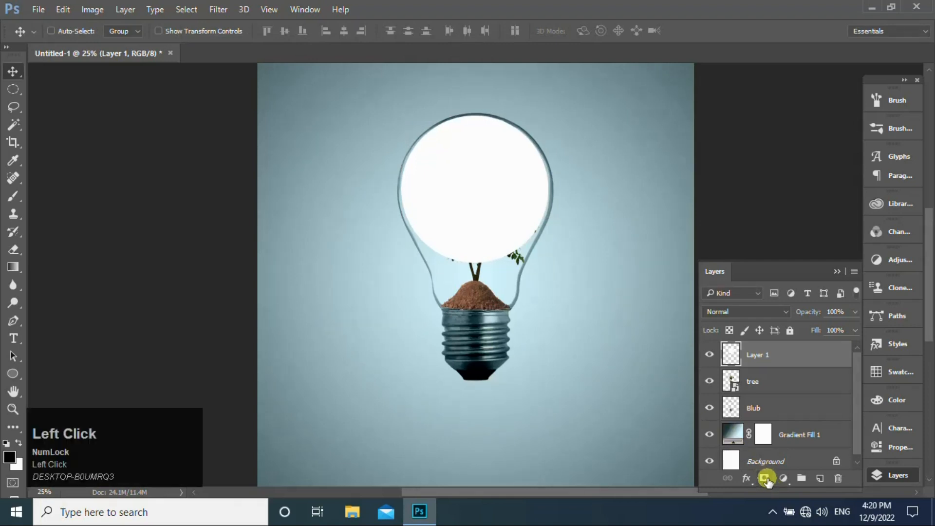
{"action": "left_click", "coordinate": [12, 266]}
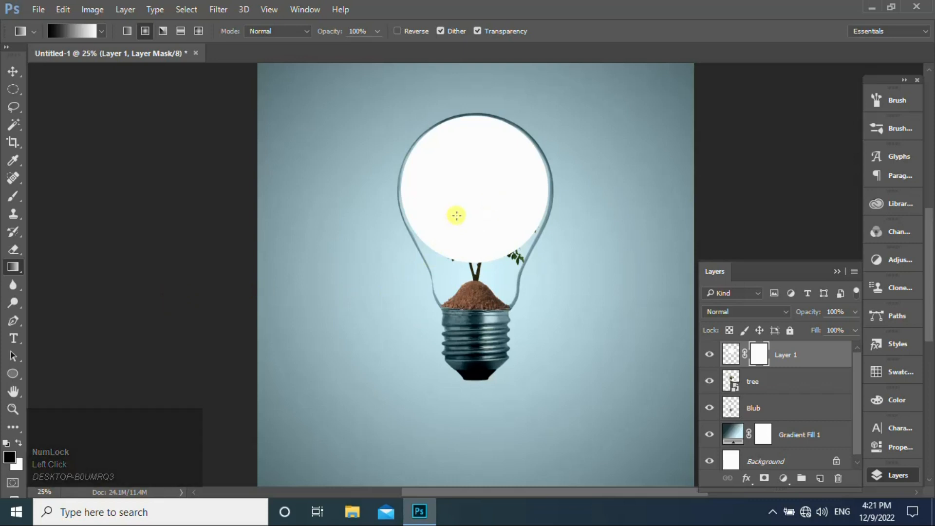
{"action": "left_click_drag", "start_coordinate": [458, 223], "coordinate": [526, 125]}
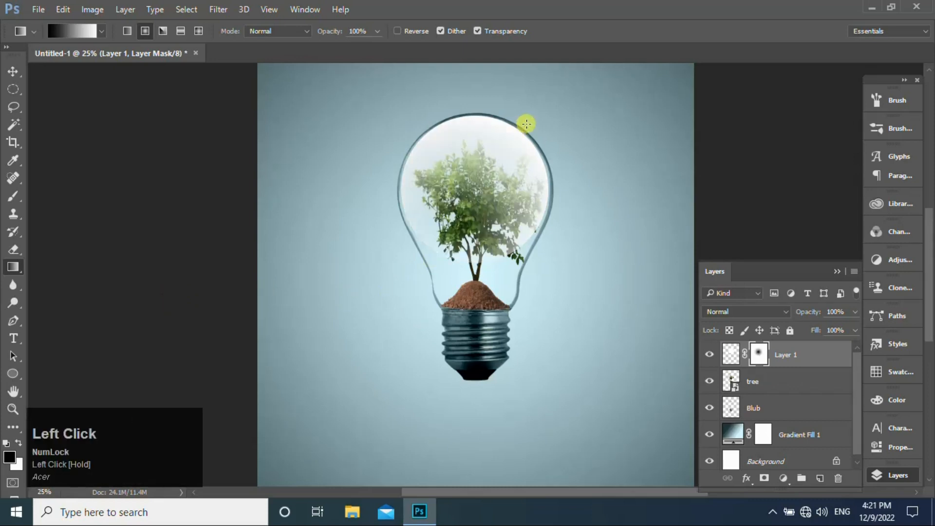
{"action": "left_click_drag", "start_coordinate": [485, 182], "coordinate": [521, 108]}
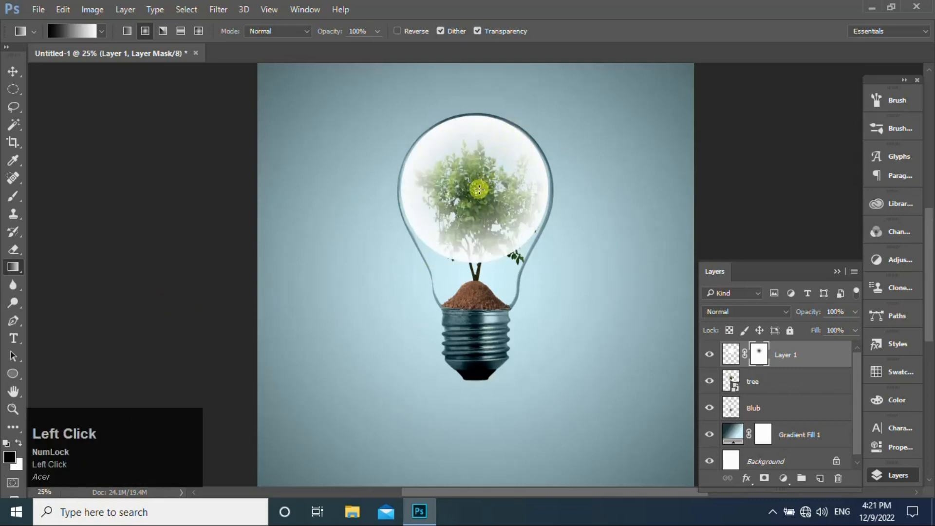
{"action": "left_click_drag", "start_coordinate": [479, 189], "coordinate": [530, 90]}
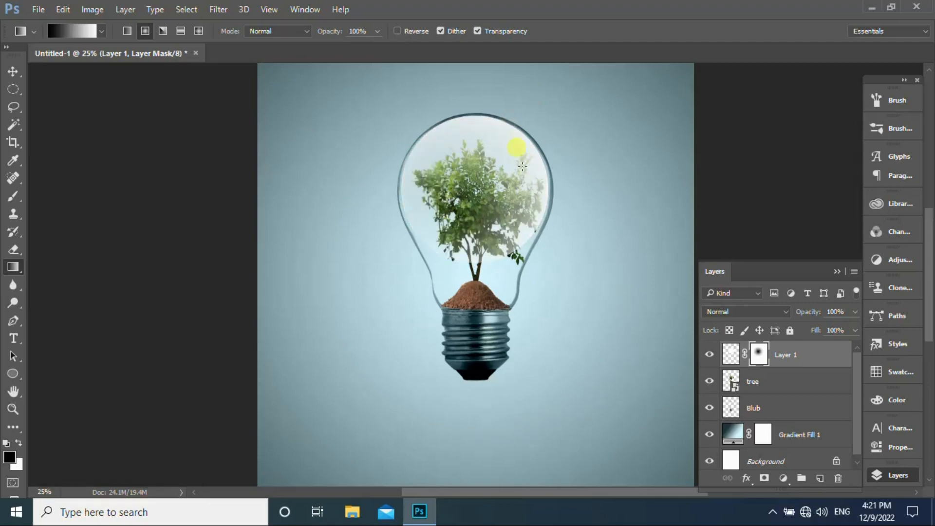
- Paint black on Layer 1's mask with a size 300 brush at 88% opacity, clearing white haze from the tree but keeping an upper glass highlight
{"action": "key", "text": "b"}
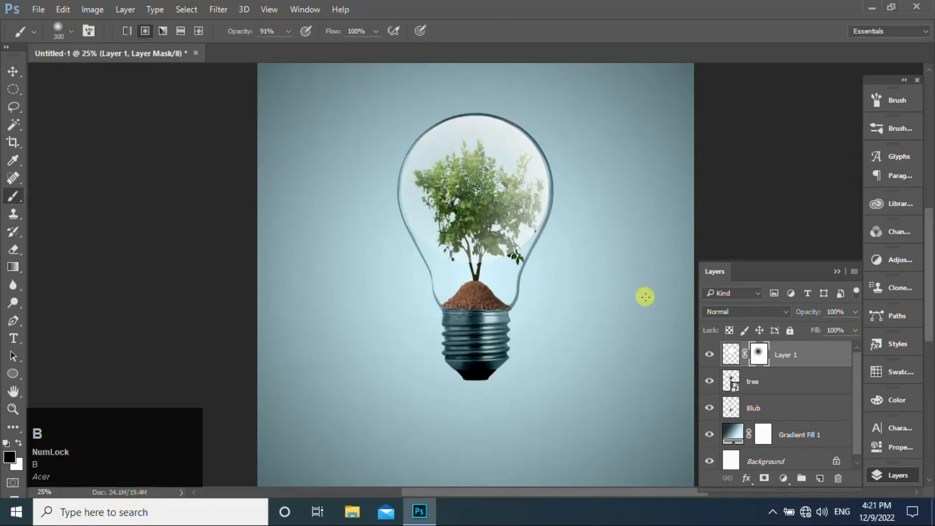
{"action": "left_click", "coordinate": [289, 32]}
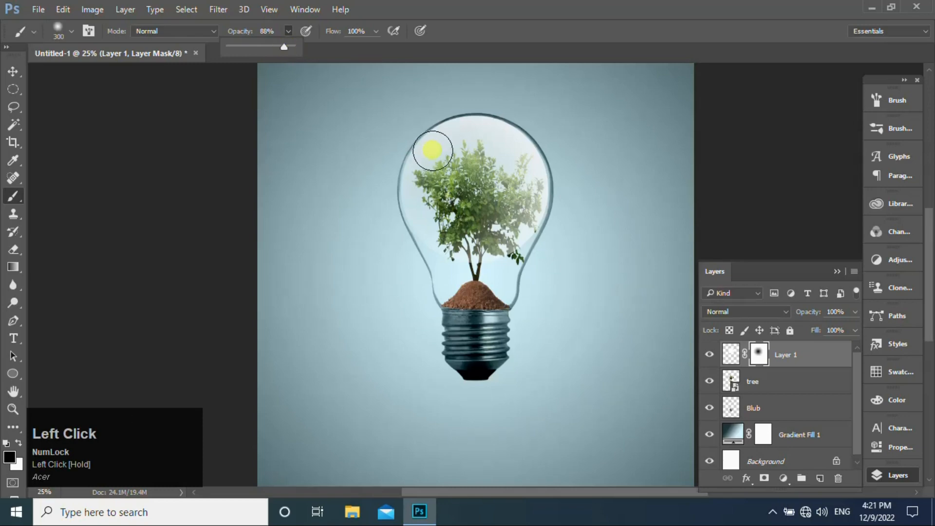
{"action": "mouse_move", "coordinate": [432, 150]}
{"action": "left_mouse_down"}
{"action": "mouse_move", "coordinate": [436, 236]}
{"action": "mouse_move", "coordinate": [443, 141]}
{"action": "mouse_move", "coordinate": [471, 131]}
{"action": "mouse_move", "coordinate": [460, 237]}
{"action": "mouse_move", "coordinate": [471, 257]}
{"action": "mouse_move", "coordinate": [518, 240]}
{"action": "mouse_move", "coordinate": [504, 200]}
{"action": "mouse_move", "coordinate": [536, 170]}
{"action": "mouse_move", "coordinate": [513, 225]}
{"action": "mouse_move", "coordinate": [496, 159]}
{"action": "mouse_move", "coordinate": [531, 157]}
{"action": "mouse_move", "coordinate": [502, 165]}
{"action": "mouse_move", "coordinate": [475, 145]}
{"action": "mouse_move", "coordinate": [507, 156]}
{"action": "mouse_move", "coordinate": [446, 132]}
{"action": "mouse_move", "coordinate": [458, 137]}
{"action": "mouse_move", "coordinate": [454, 203]}
{"action": "mouse_move", "coordinate": [434, 240]}
{"action": "mouse_move", "coordinate": [484, 177]}
{"action": "mouse_move", "coordinate": [523, 162]}
{"action": "mouse_move", "coordinate": [518, 209]}
{"action": "mouse_move", "coordinate": [495, 210]}
{"action": "mouse_move", "coordinate": [457, 135]}
{"action": "mouse_move", "coordinate": [480, 169]}
{"action": "mouse_move", "coordinate": [481, 206]}
{"action": "mouse_move", "coordinate": [450, 180]}
{"action": "mouse_move", "coordinate": [433, 179]}
{"action": "mouse_move", "coordinate": [442, 239]}
{"action": "mouse_move", "coordinate": [496, 184]}
{"action": "mouse_move", "coordinate": [503, 151]}
{"action": "left_mouse_up"}
{"action": "left_click", "coordinate": [488, 155]}
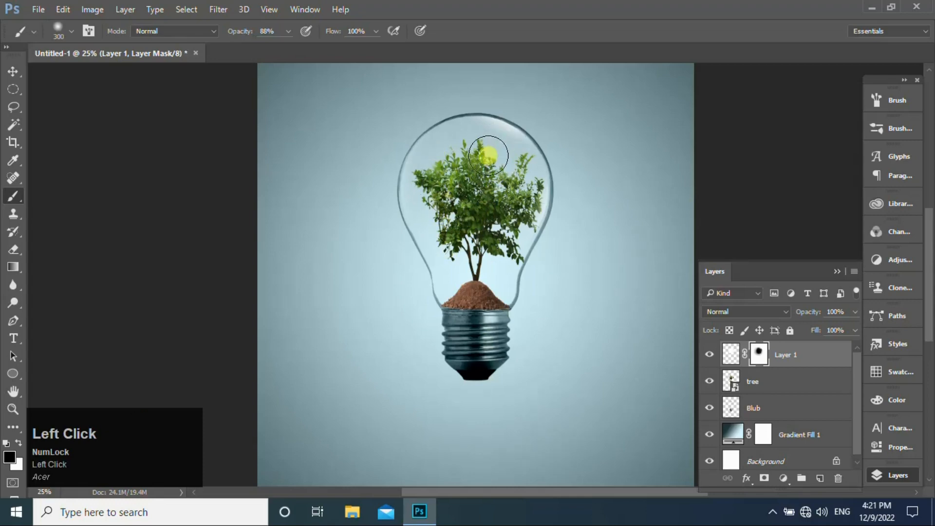
{"action": "left_click", "coordinate": [14, 70]}
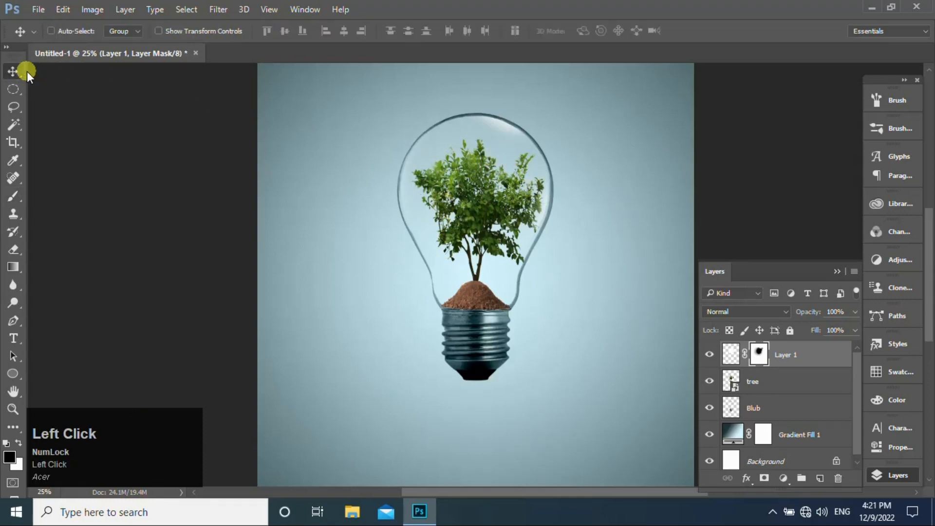
- Hide the Gradient Fill 1 and Background layers and stamp the remaining visible layers into a new layer above Layer 1
{"action": "left_click_drag", "start_coordinate": [854, 411], "coordinate": [856, 435]}
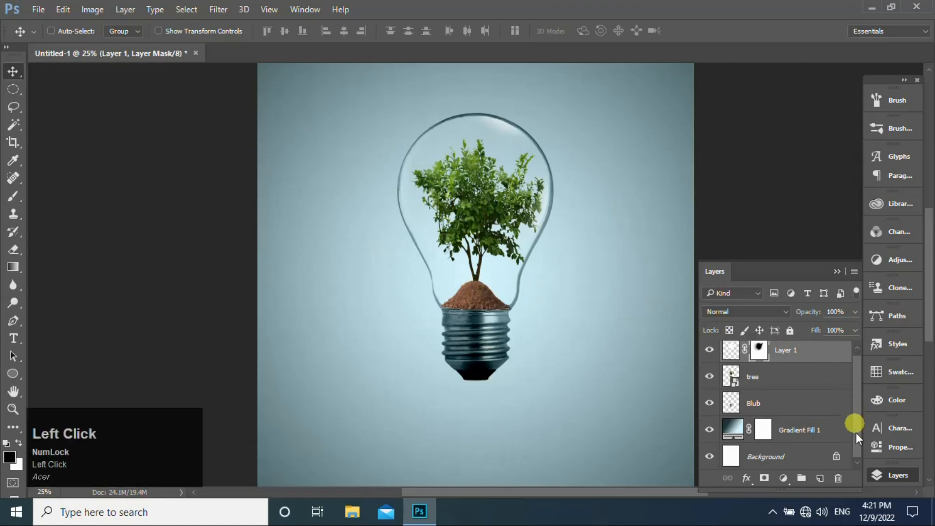
{"action": "left_click", "coordinate": [725, 439]}
{"action": "left_click", "coordinate": [710, 430]}
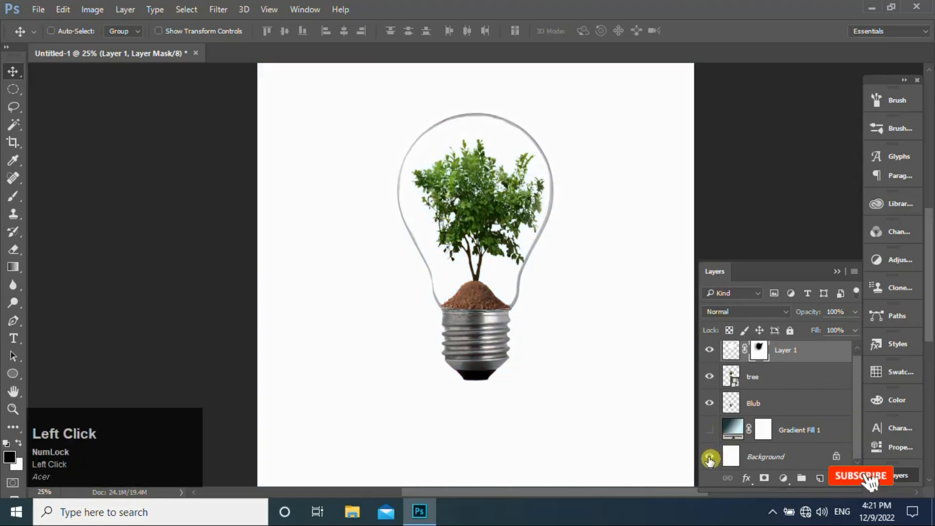
{"action": "left_click", "coordinate": [709, 455]}
{"action": "left_click_drag", "start_coordinate": [854, 443], "coordinate": [860, 402]}
{"action": "left_click", "coordinate": [773, 361]}
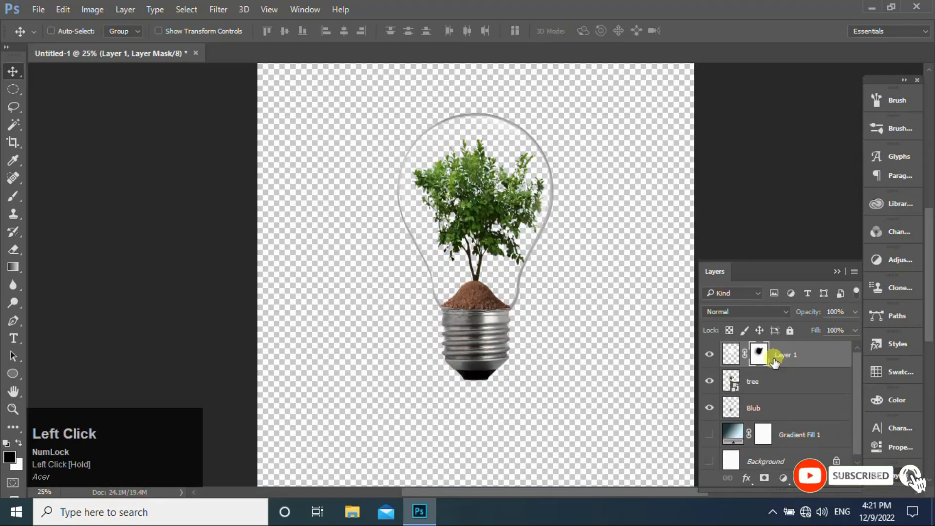
{"action": "key", "text": "alt"}
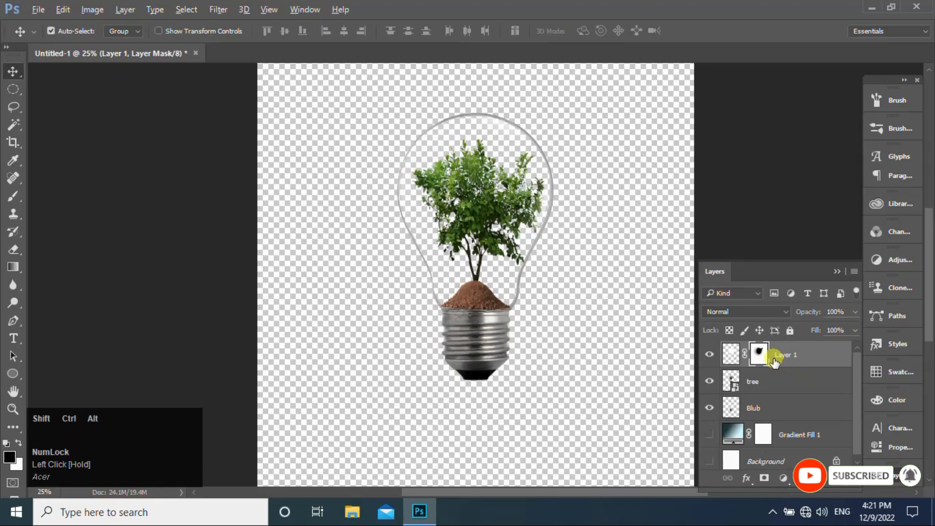
{"action": "key", "text": "ctrl+shift+alt+e"}
- Turn the Gradient Fill 1 backdrop's visibility back on
{"action": "left_click_drag", "start_coordinate": [858, 412], "coordinate": [857, 440]}
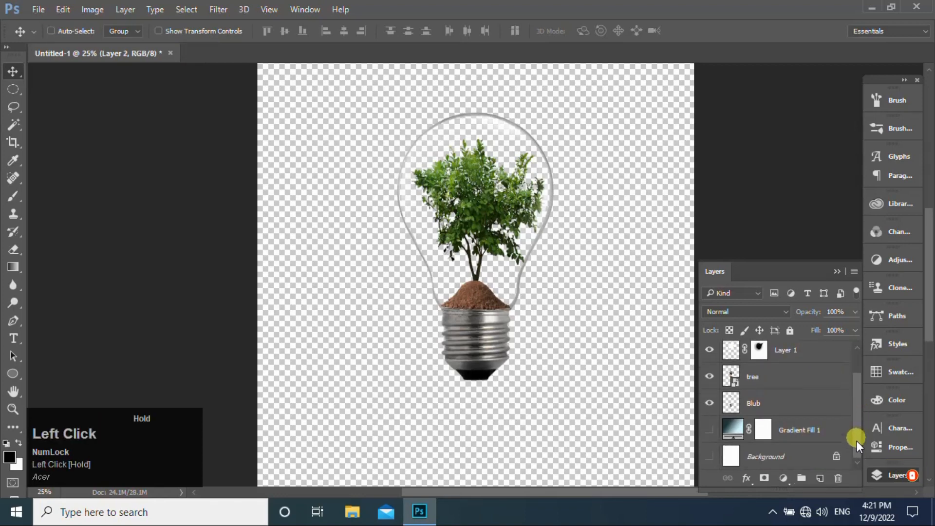
{"action": "left_click", "coordinate": [709, 430]}
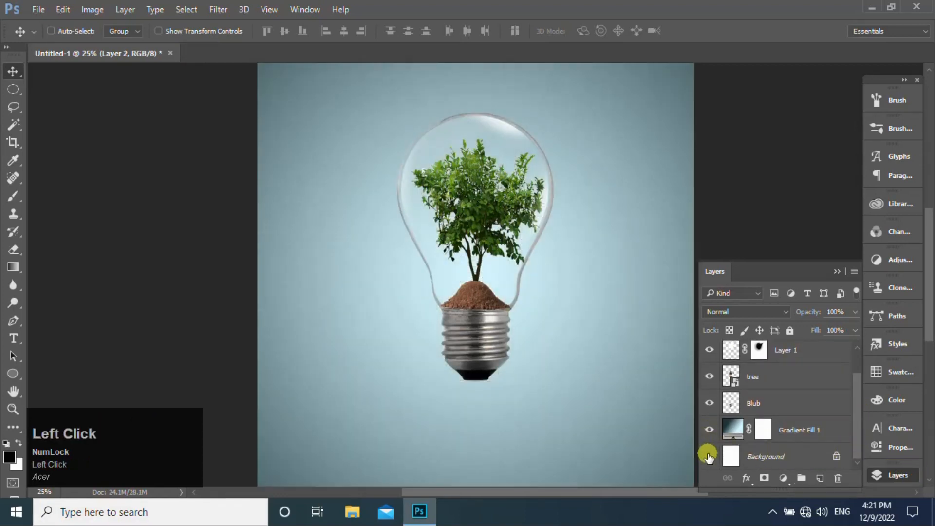
{"action": "left_click_drag", "start_coordinate": [856, 433], "coordinate": [855, 390]}
- Flip Layer 2 vertically and move it down until its base meets the original bulb's base, forming a reflection
{"action": "left_click_drag", "start_coordinate": [496, 228], "coordinate": [487, 350]}
{"action": "key", "text": "ctrl"}
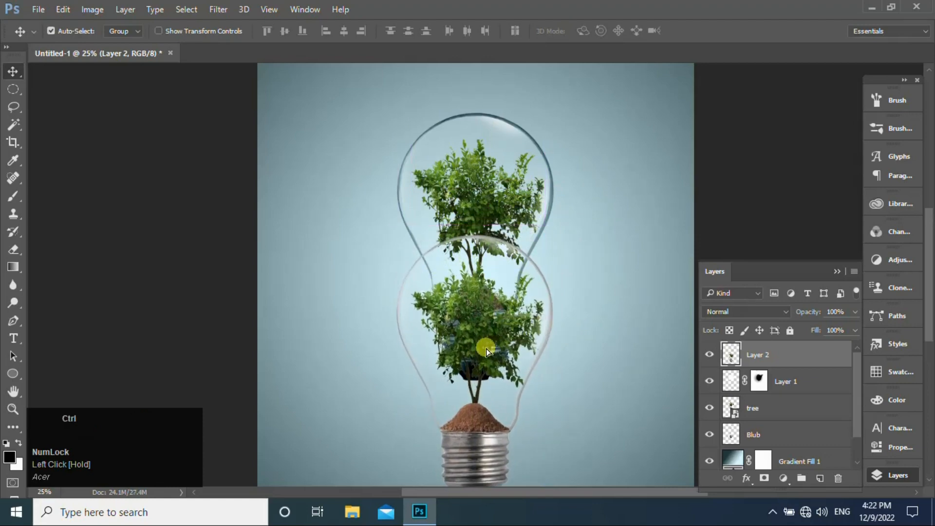
{"action": "key", "text": "ctrl+t"}
{"action": "right_click", "coordinate": [506, 316]}
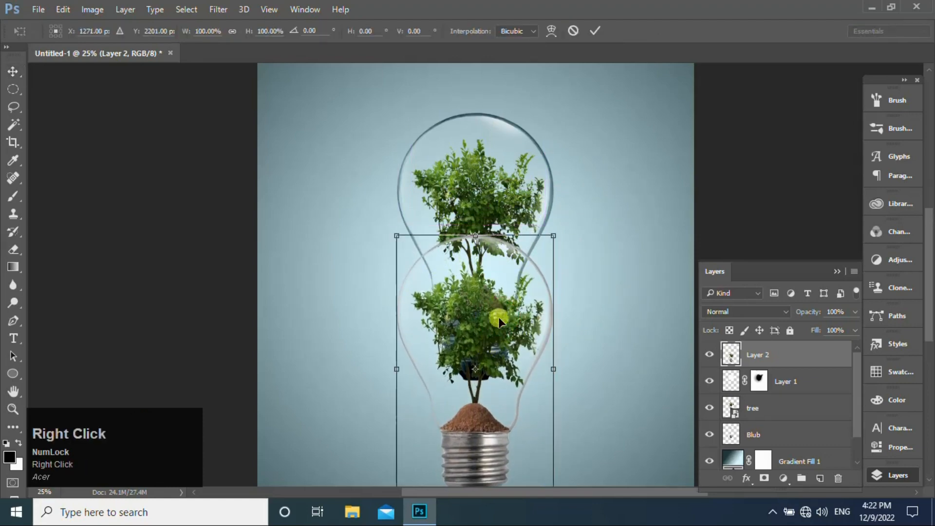
{"action": "left_click", "coordinate": [538, 308]}
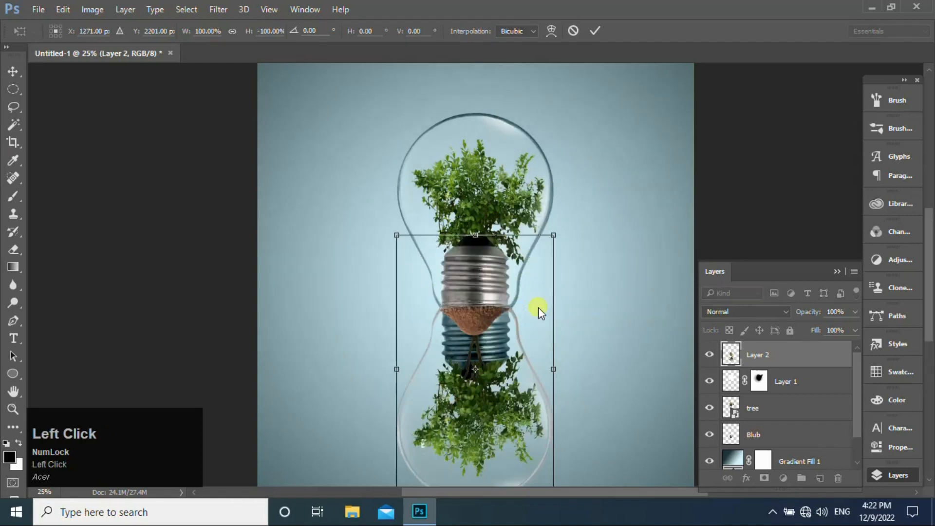
{"action": "left_click_drag", "start_coordinate": [493, 307], "coordinate": [494, 447]}
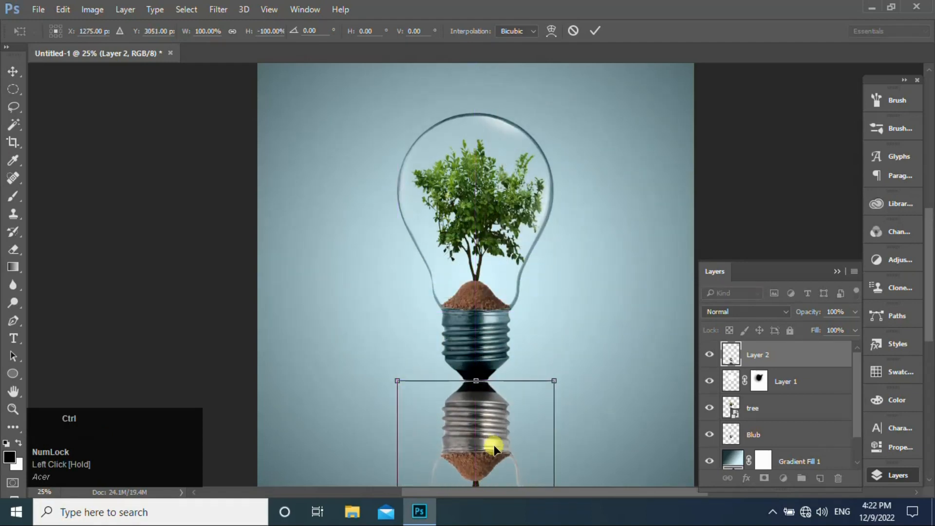
{"action": "key", "text": "ctrl+0"}
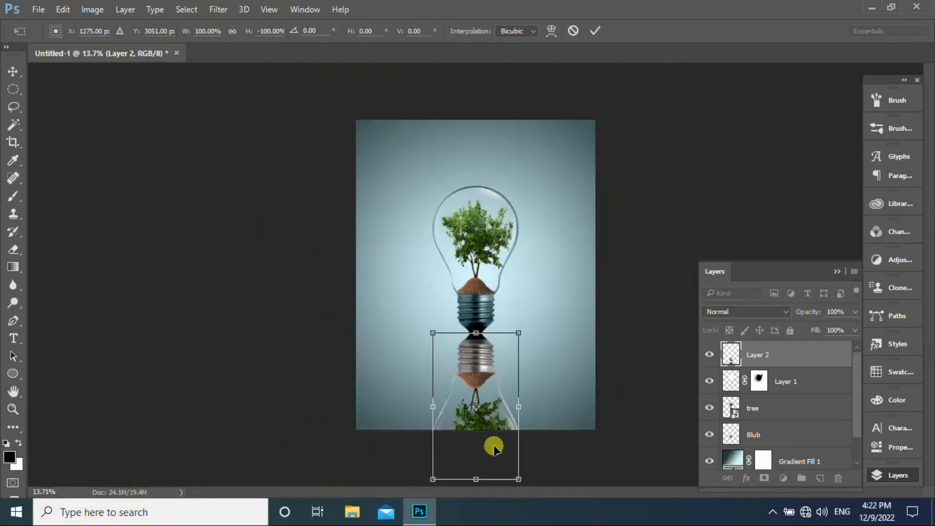
{"action": "key", "text": "Return"}
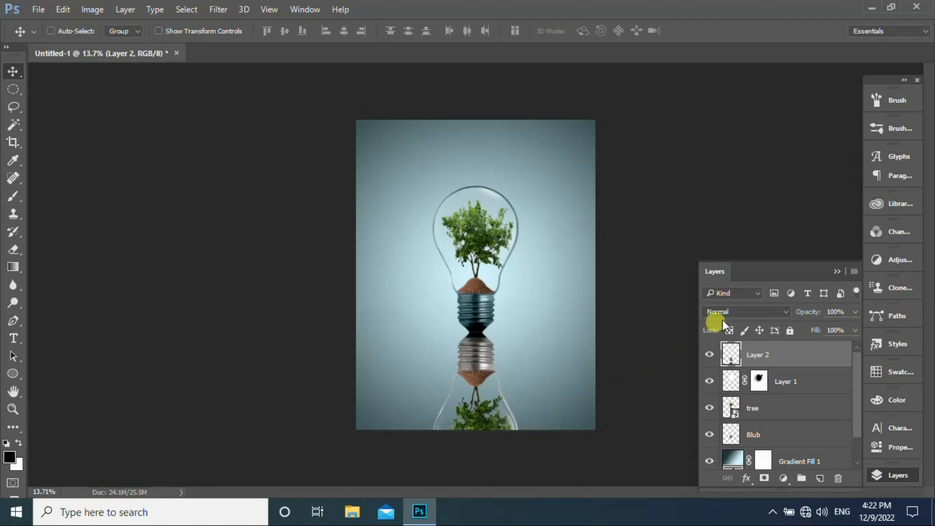
- Try the Linear Burn blend mode on the reflection in Layer 2, but settle on Multiply
{"action": "left_click", "coordinate": [785, 313]}
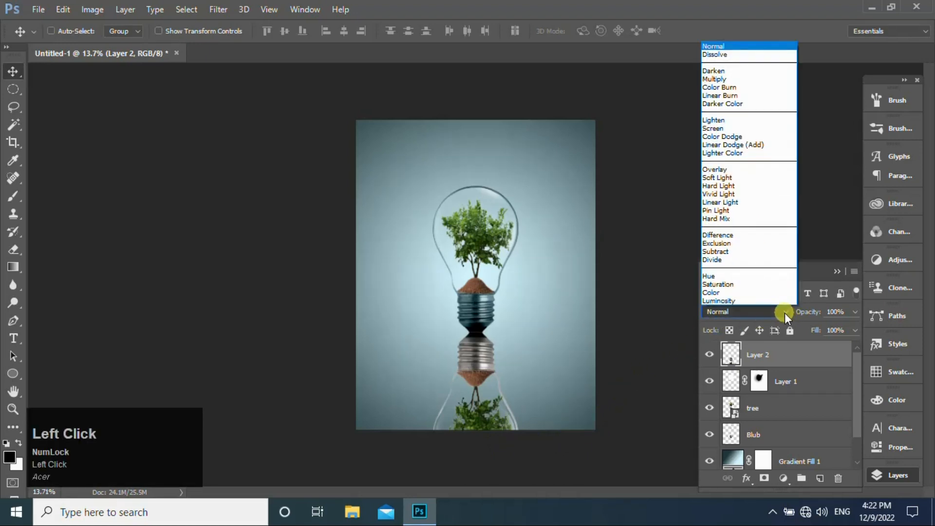
{"action": "left_click", "coordinate": [723, 95]}
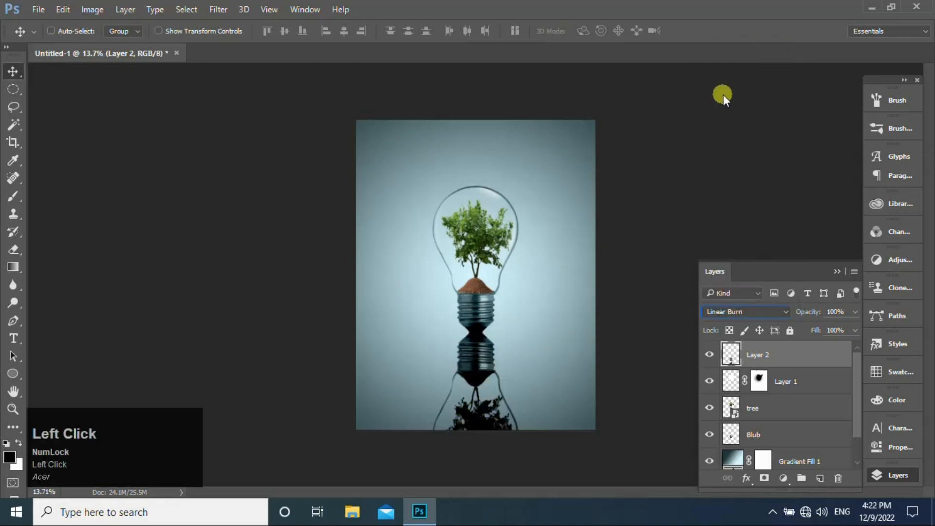
{"action": "left_click", "coordinate": [785, 312]}
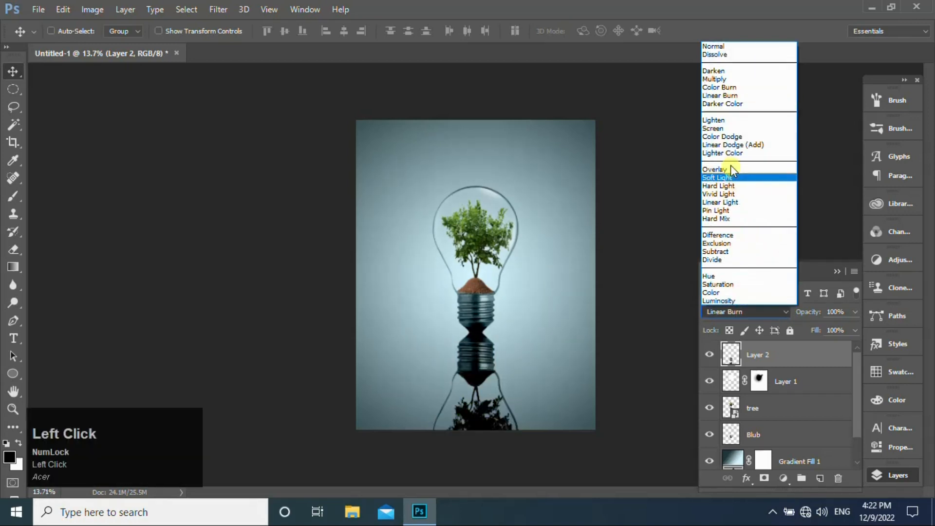
{"action": "left_click", "coordinate": [715, 79]}
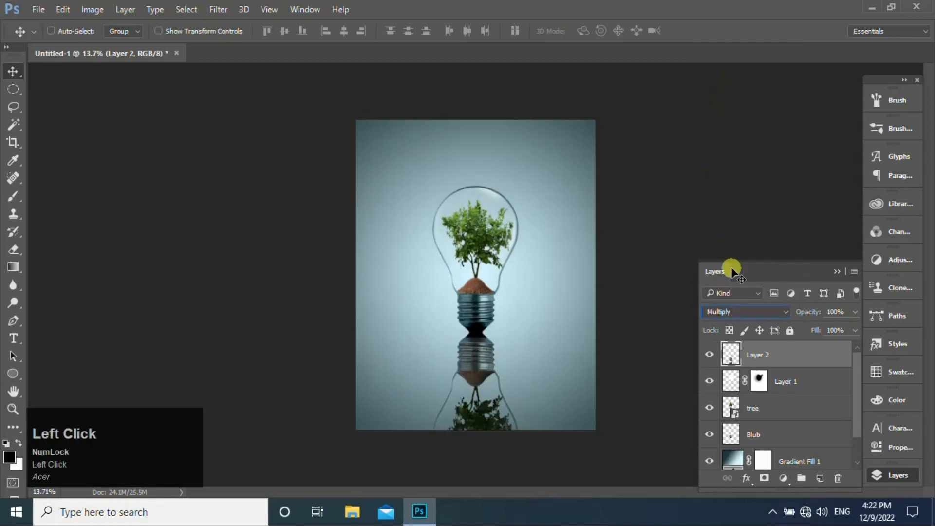
- Add a mask to Layer 2 and apply black-to-white radial gradients from below the canvas up to the reflected bulb base
{"action": "left_click", "coordinate": [764, 478]}
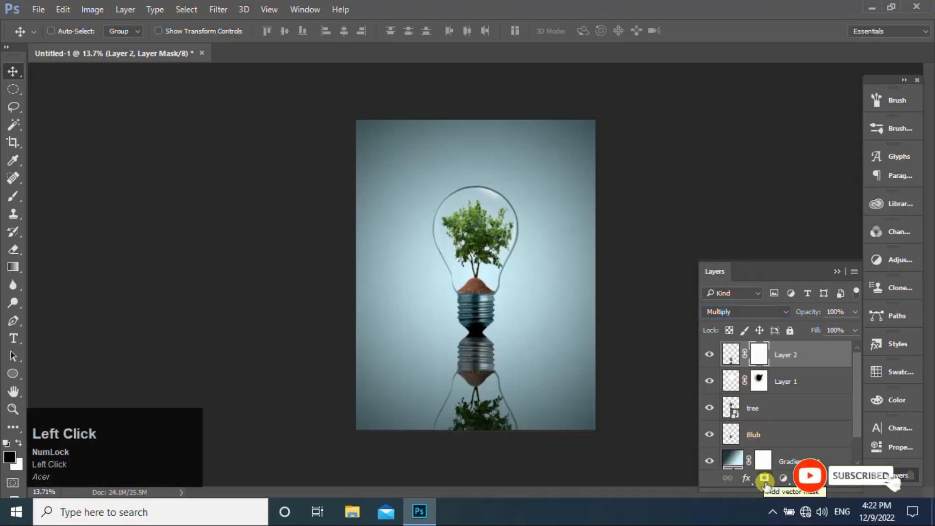
{"action": "left_click", "coordinate": [13, 265]}
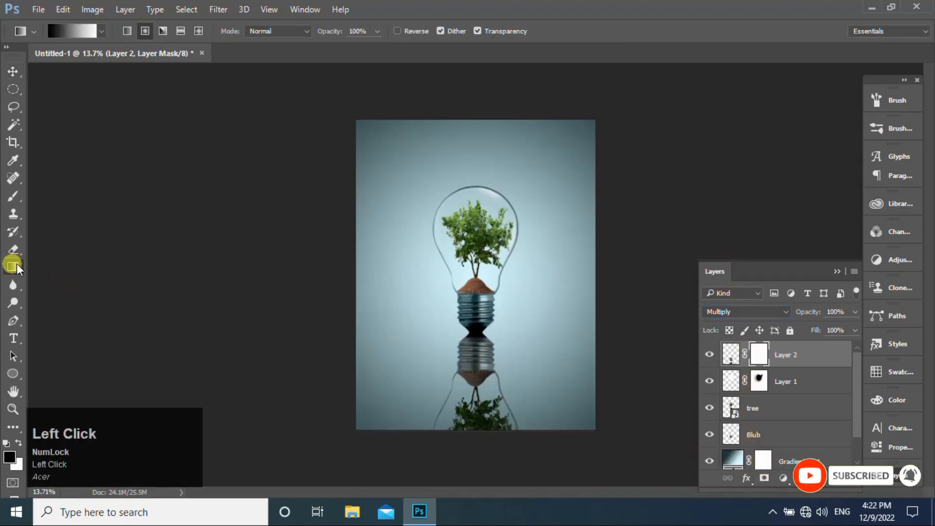
{"action": "left_click_drag", "start_coordinate": [476, 442], "coordinate": [477, 346]}
{"action": "left_click_drag", "start_coordinate": [475, 444], "coordinate": [478, 345]}
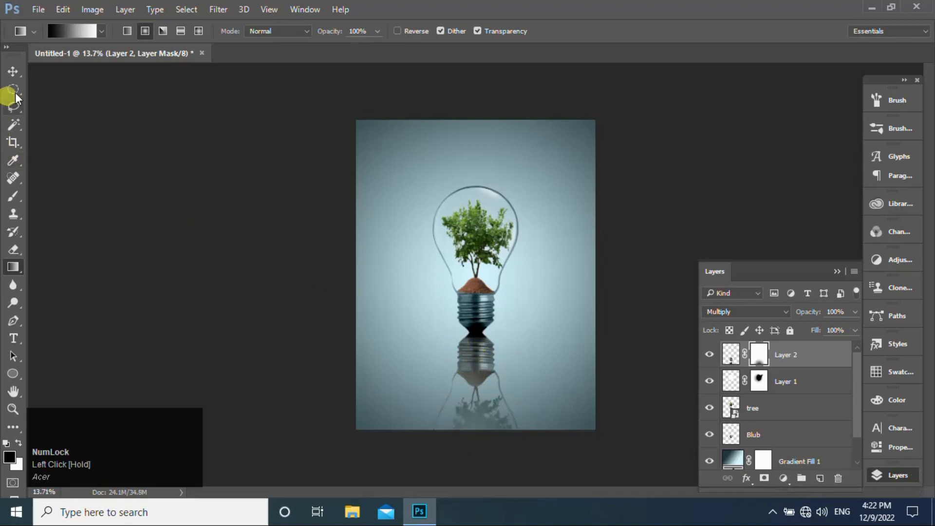
{"action": "left_click", "coordinate": [14, 68]}
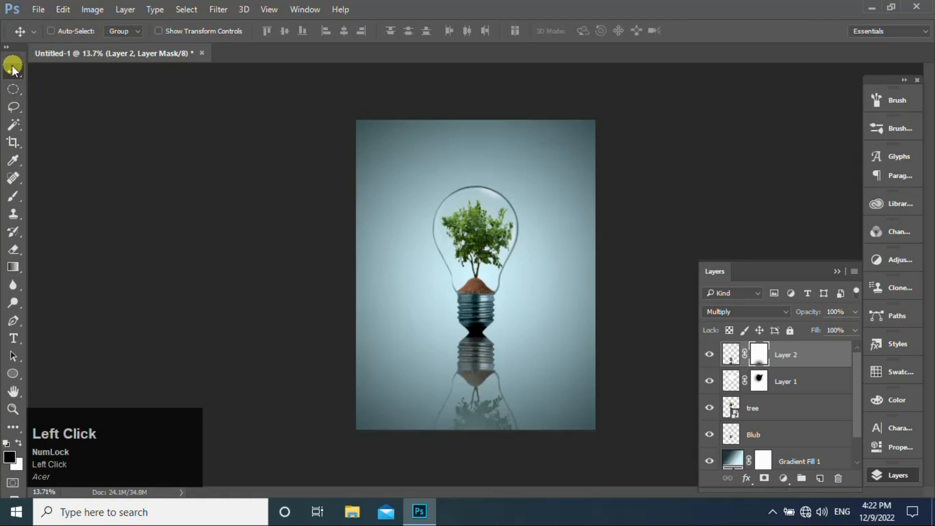
- Reduce the reflection layer's opacity to 68%
{"action": "left_click", "coordinate": [855, 313]}
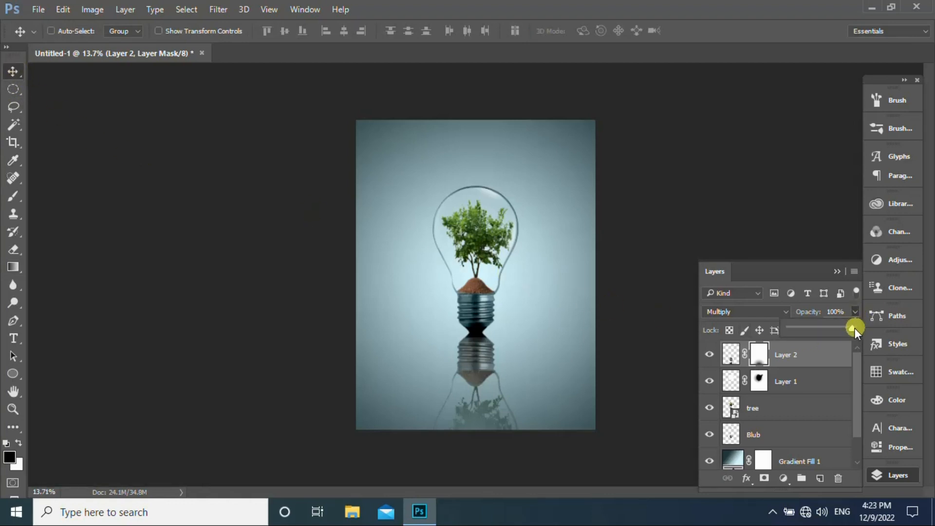
{"action": "left_click", "coordinate": [853, 328]}
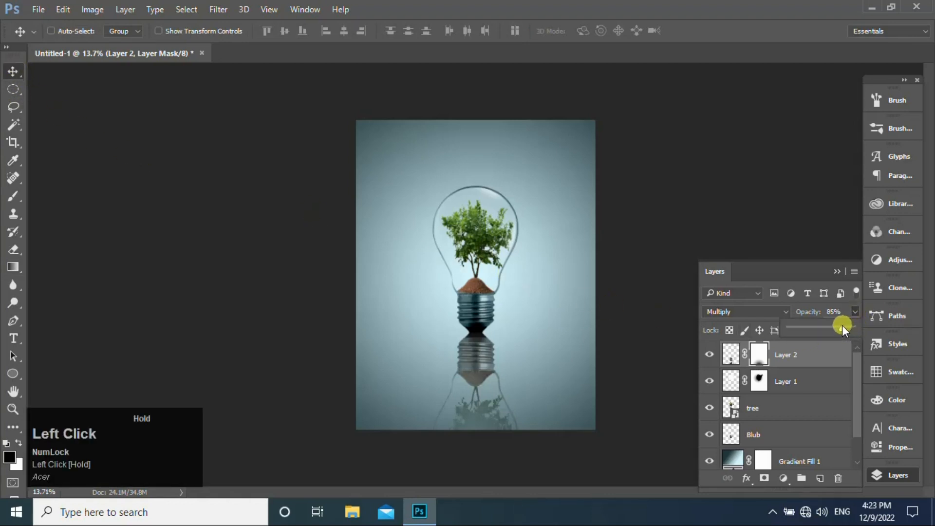
{"action": "left_click_drag", "start_coordinate": [840, 325], "coordinate": [837, 324]}
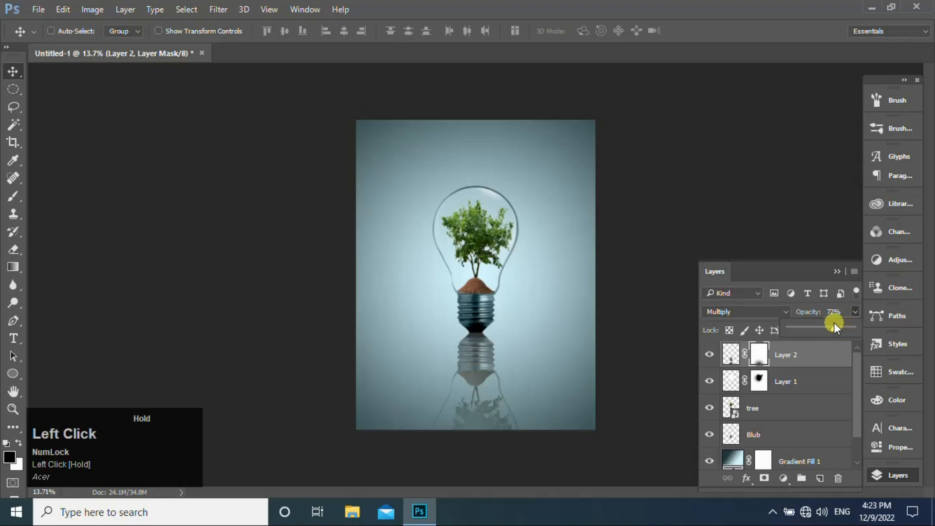
{"action": "left_click_drag", "start_coordinate": [833, 322], "coordinate": [831, 358]}
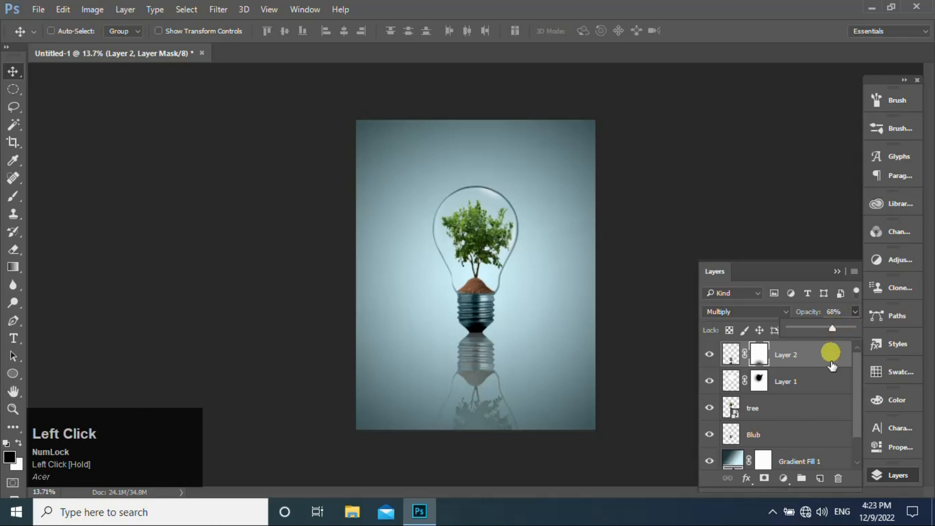
- Add a new layer and draw a flat ellipse about 387 by 45 px under the bulb's base
{"action": "left_click", "coordinate": [820, 478]}
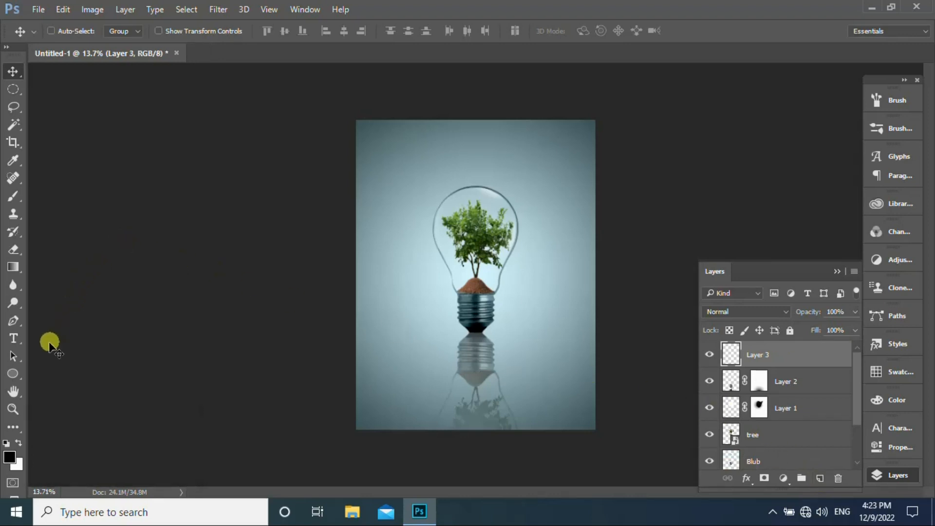
{"action": "left_click", "coordinate": [10, 375]}
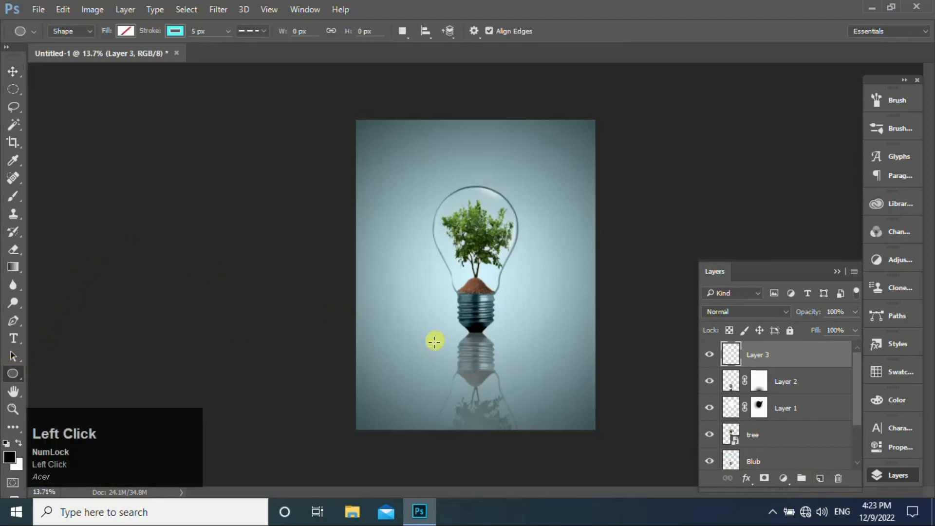
{"action": "left_click_drag", "start_coordinate": [456, 331], "coordinate": [493, 335]}
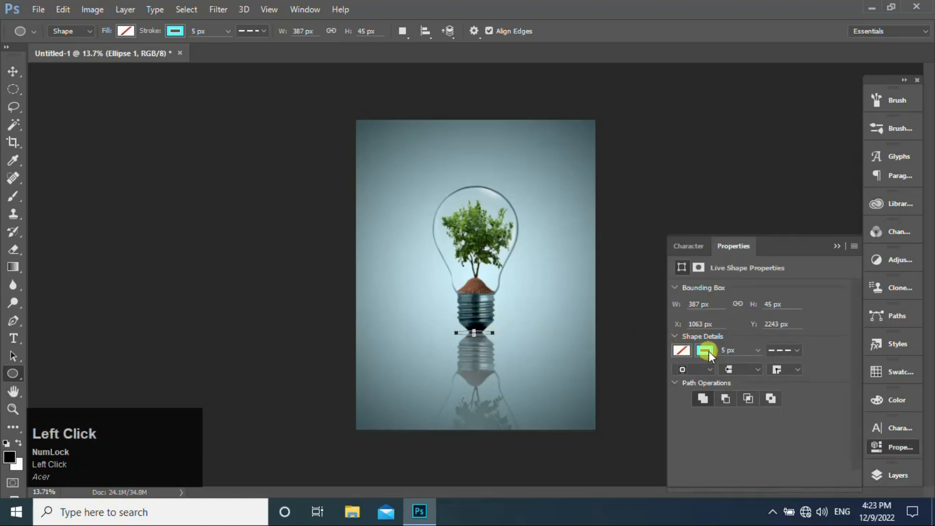
- Remove the ellipse's stroke and fill it with black
{"action": "left_click", "coordinate": [705, 350]}
{"action": "left_click", "coordinate": [694, 150]}
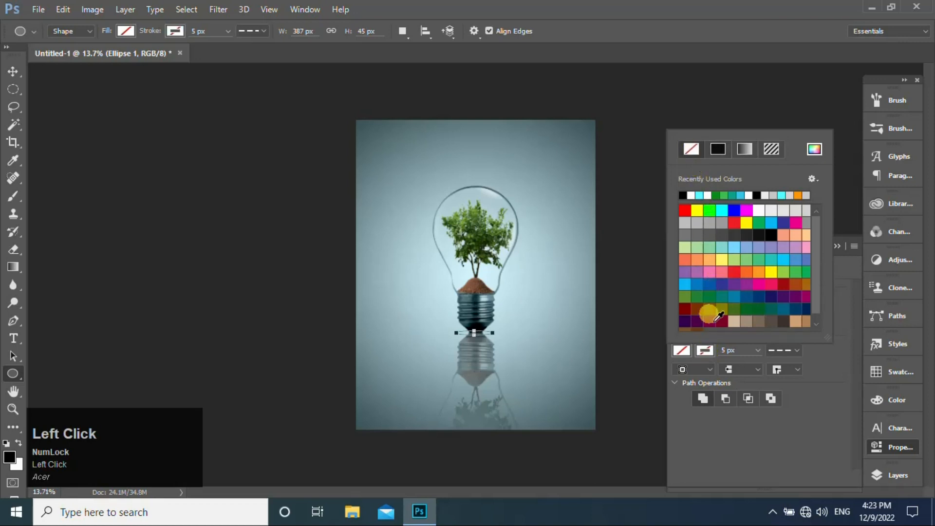
{"action": "left_click", "coordinate": [682, 351]}
{"action": "left_click", "coordinate": [682, 195]}
{"action": "left_click", "coordinate": [895, 474]}
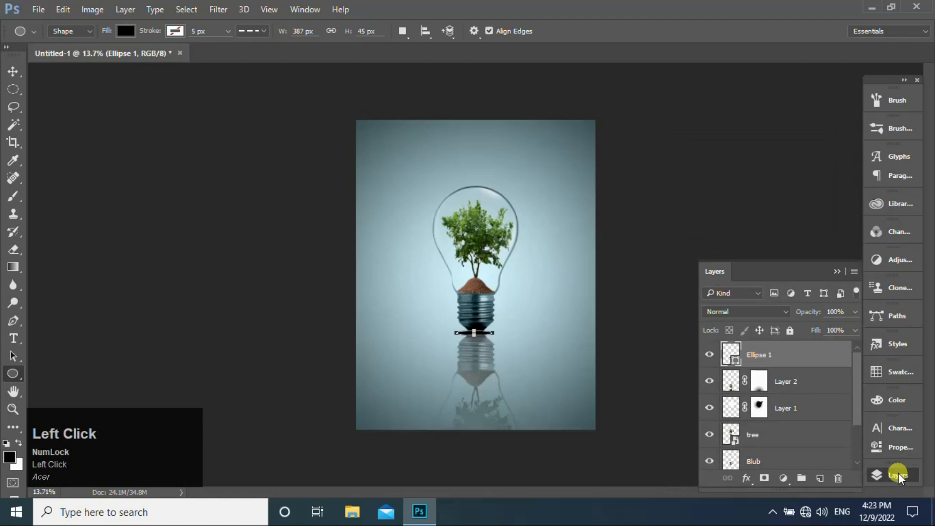
- Rasterize the black ellipse and apply a Gaussian Blur with a radius of 11.1 pixels to soften it into a contact shadow
{"action": "left_click", "coordinate": [223, 9]}
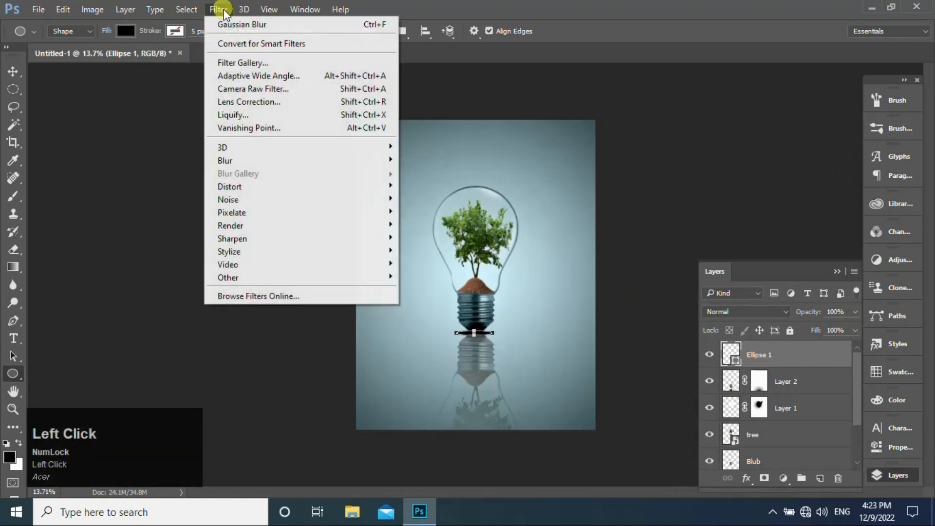
{"action": "mouse_move", "coordinate": [268, 164]}
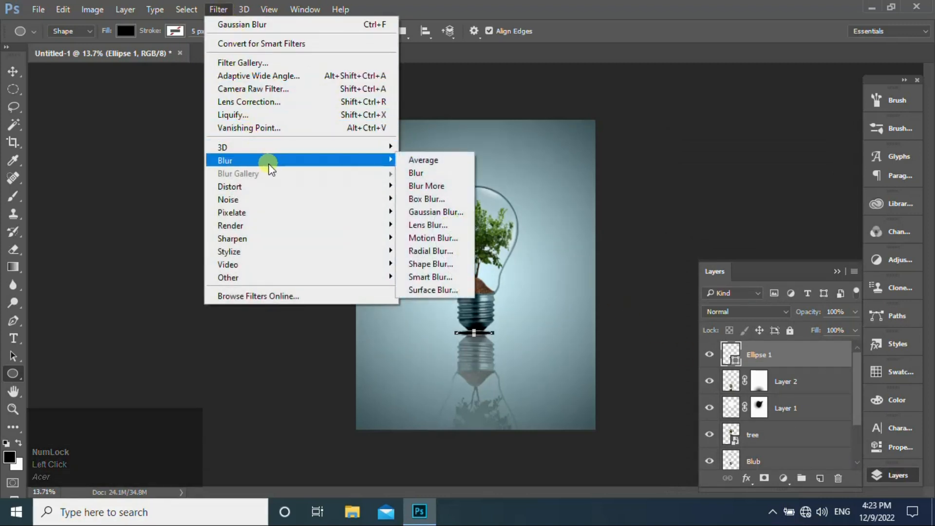
{"action": "left_click", "coordinate": [418, 212]}
{"action": "left_click", "coordinate": [468, 204]}
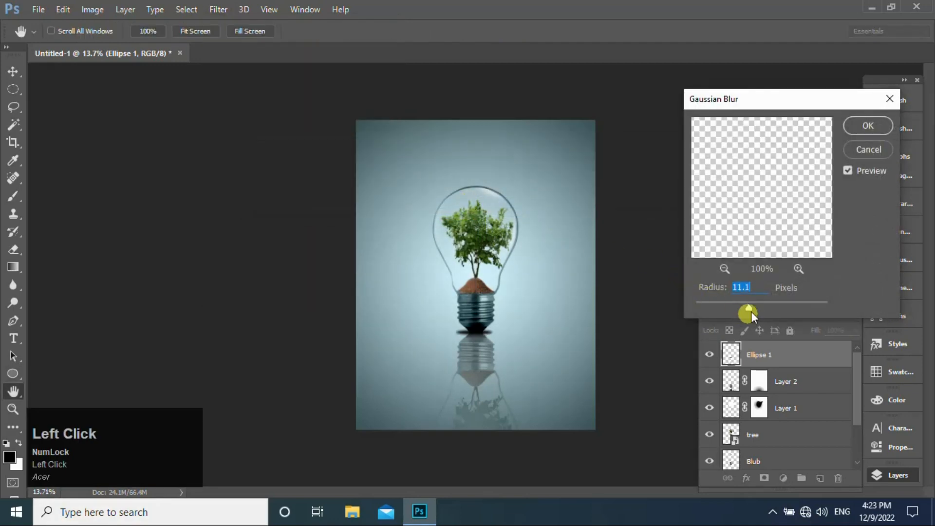
{"action": "left_click", "coordinate": [749, 307]}
{"action": "left_click", "coordinate": [855, 124]}
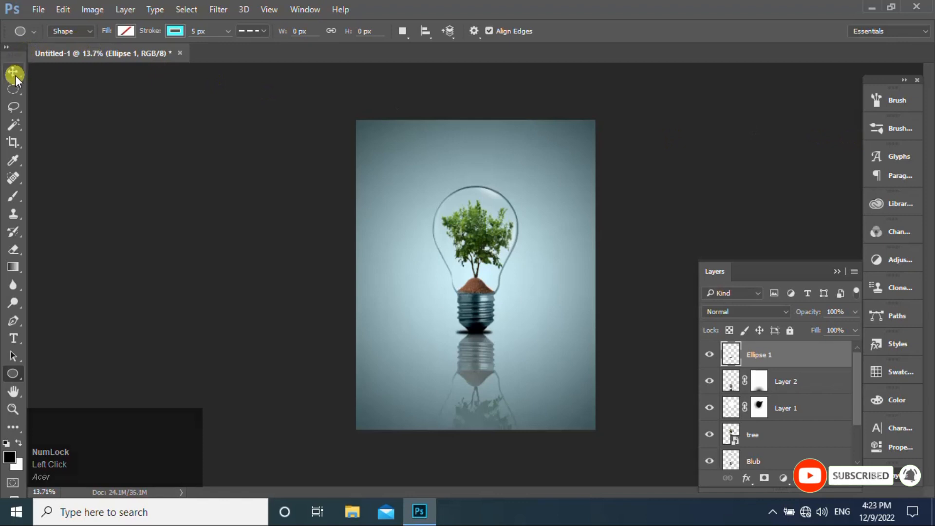
{"action": "left_click", "coordinate": [13, 73]}
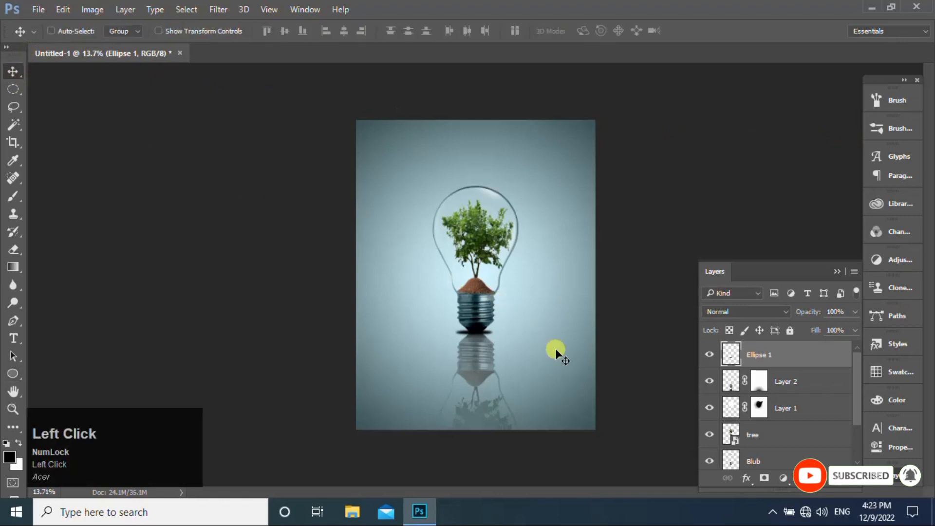
{"action": "key", "text": "ctrl+equal"}
{"action": "key", "text": "ctrl+equal"}
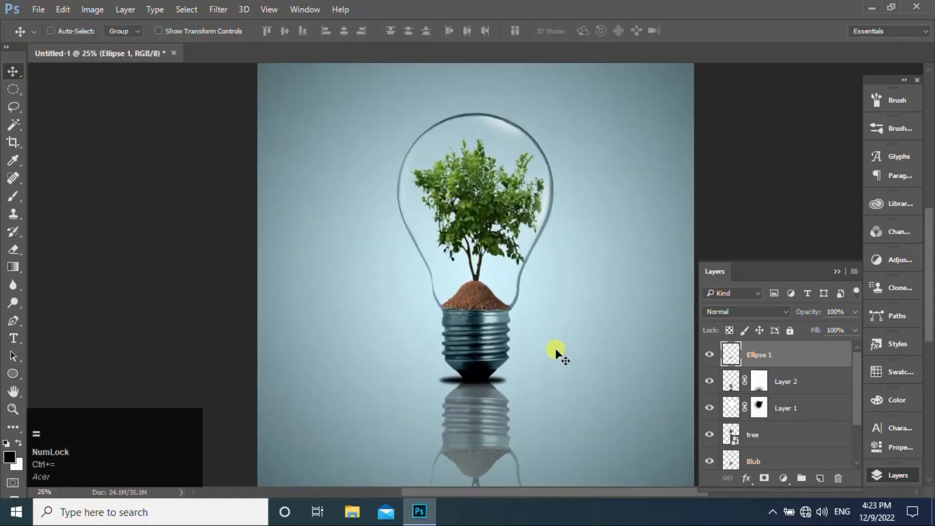
- Nudge the blurred contact shadow slightly left and scale it down around its centre to about 61% under the bulb's base
{"action": "key", "text": "Left"}
{"action": "key", "text": "Left"}
{"action": "key", "text": "Left"}
{"action": "key", "text": "ctrl+t"}
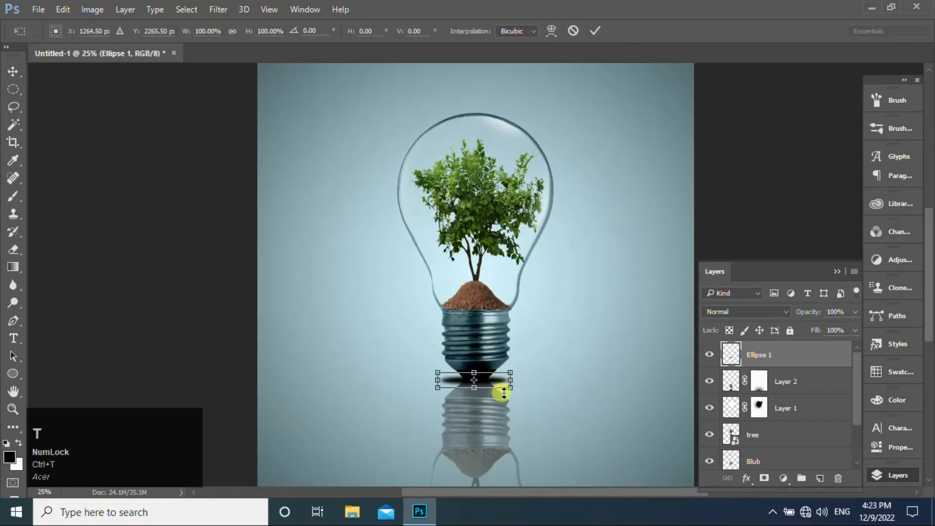
{"action": "left_click_drag", "start_coordinate": [509, 386], "coordinate": [498, 386]}
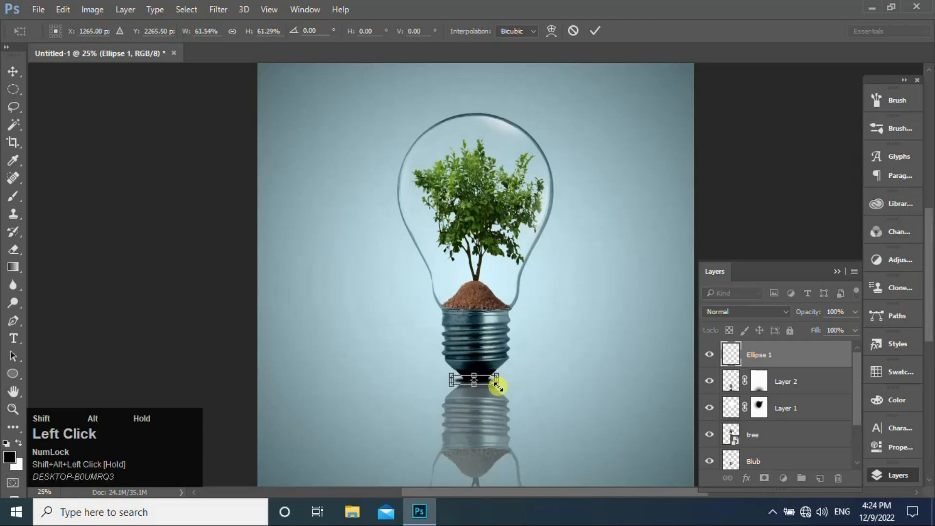
{"action": "left_click", "coordinate": [595, 33]}
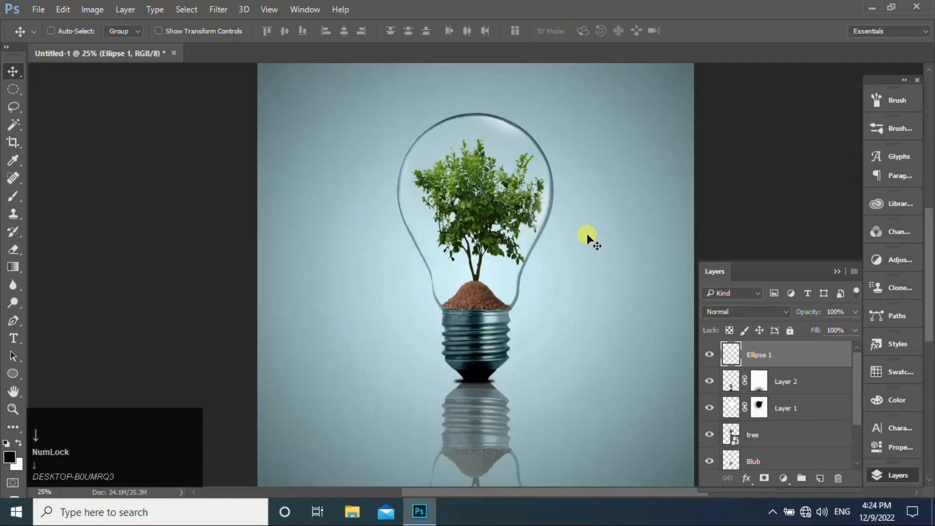
- Fit the whole image in view and reduce the contact shadow layer's opacity to 70%
{"action": "key", "text": "ctrl+0"}
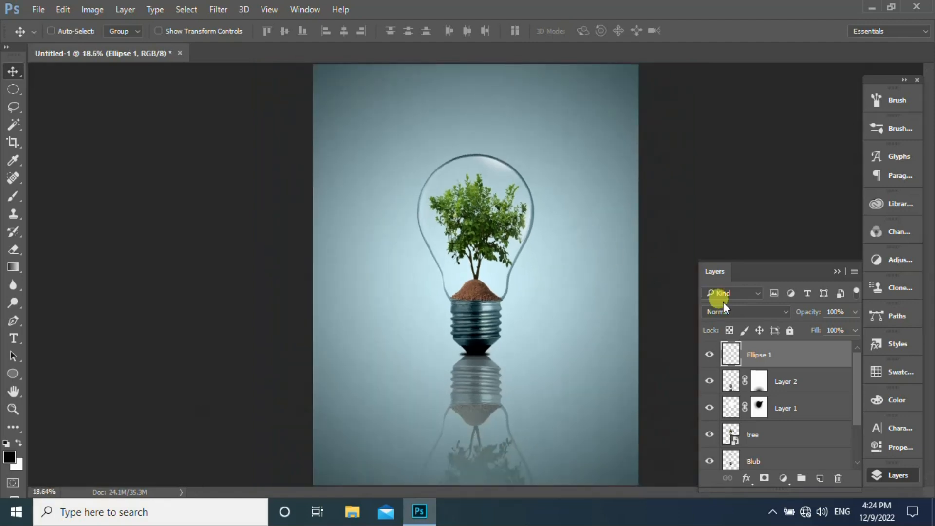
{"action": "left_click", "coordinate": [855, 312]}
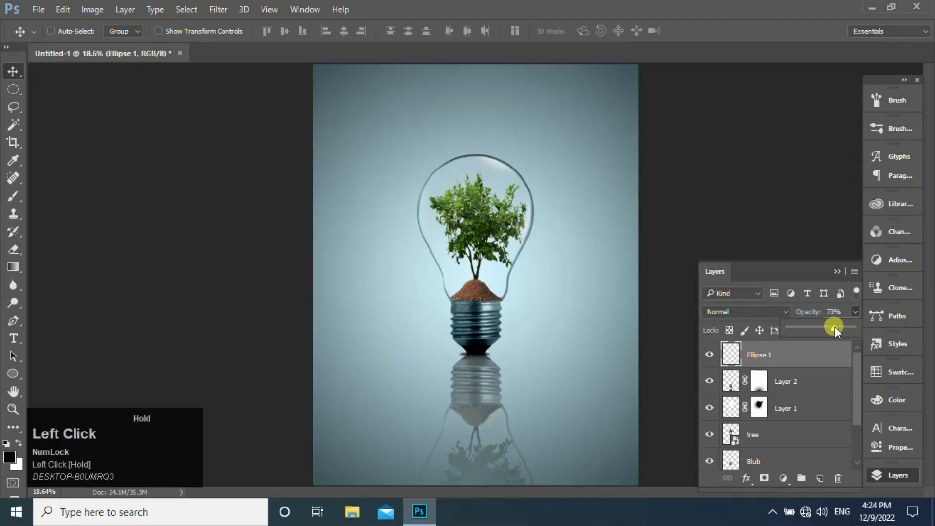
{"action": "left_click_drag", "start_coordinate": [834, 326], "coordinate": [817, 356]}
- Enlarge the contact shadow around its centre to about 120%, nudging it sideways to align with the bulb's base, and collapse the layer list
{"action": "key", "text": "ctrl+t"}
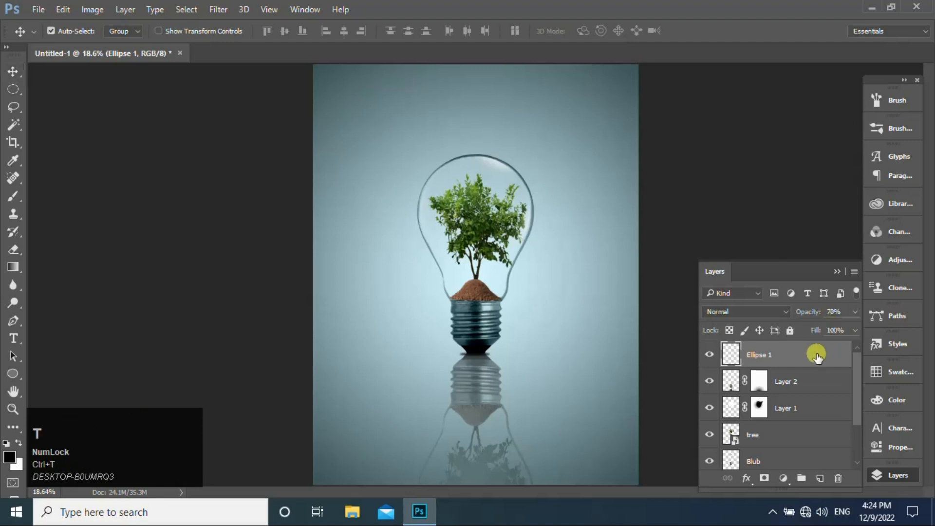
{"action": "left_click", "coordinate": [492, 358], "text": "alt+shift"}
{"action": "left_click_drag", "start_coordinate": [492, 358], "coordinate": [495, 359]}
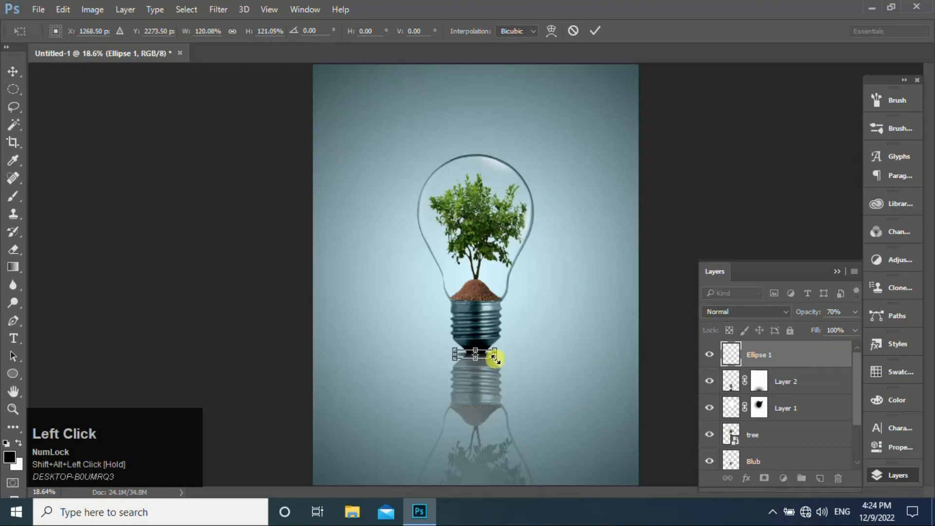
{"action": "key", "text": "Return"}
{"action": "key", "text": "Right"}
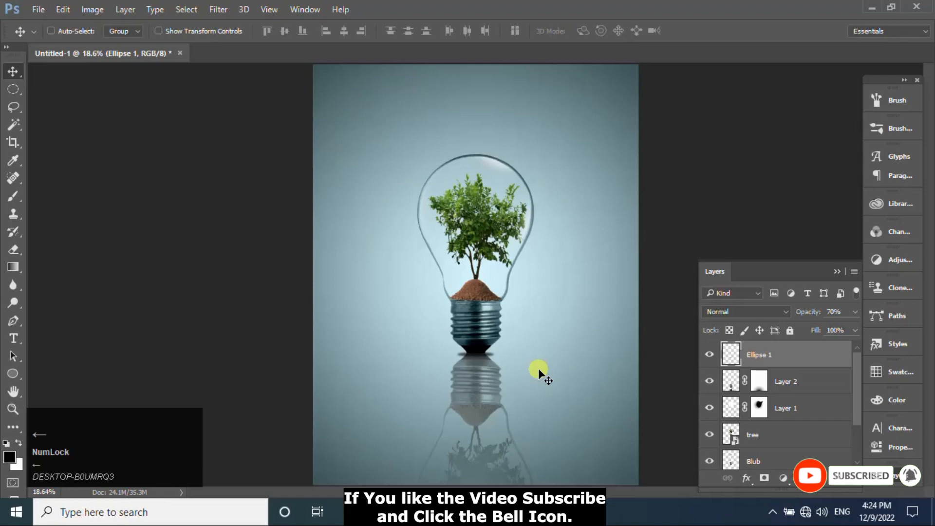
{"action": "left_click", "coordinate": [836, 273]}
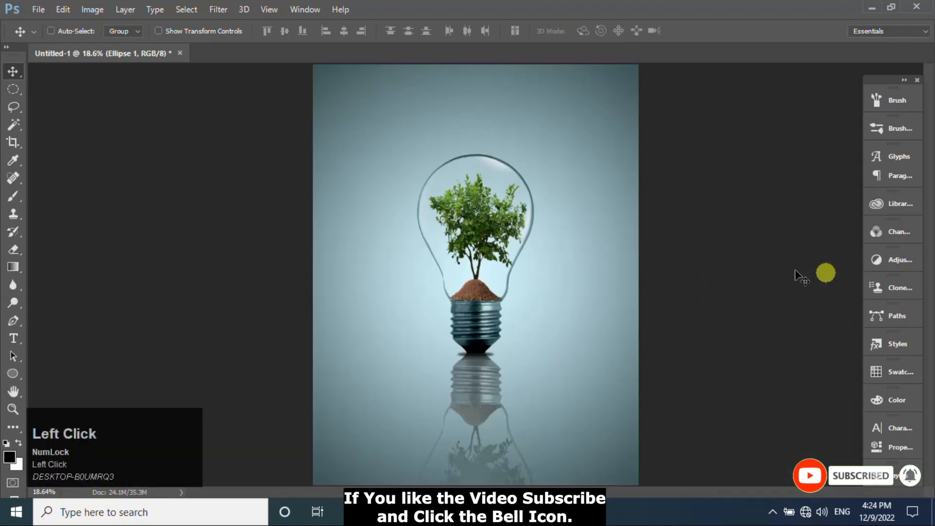